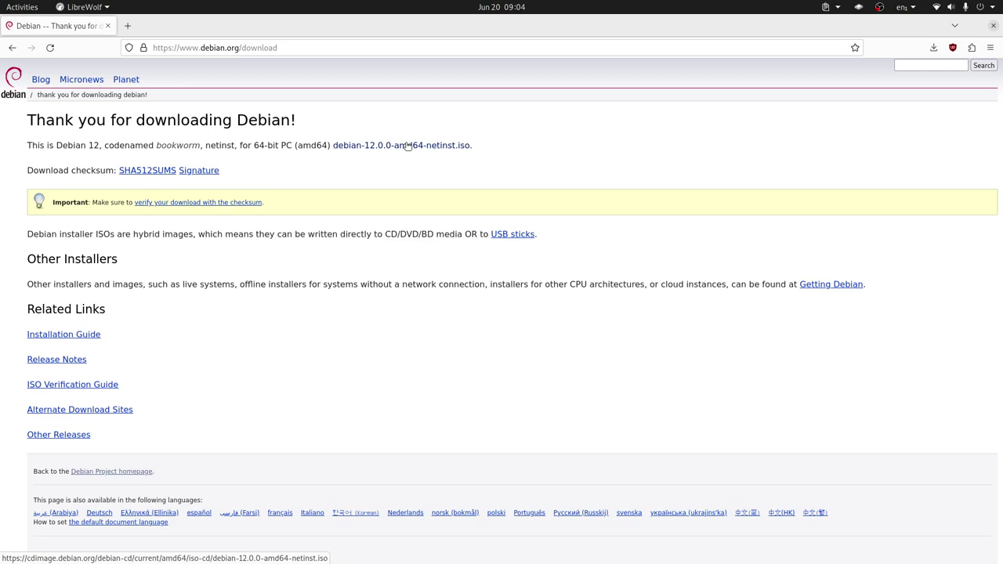
Switch from LibreWolf's Debian download page to the GNOME Boxes window with Alt+Tab
{"action": "key", "text": "alt+Tab"}
{"action": "key", "text": "alt+Tab"}
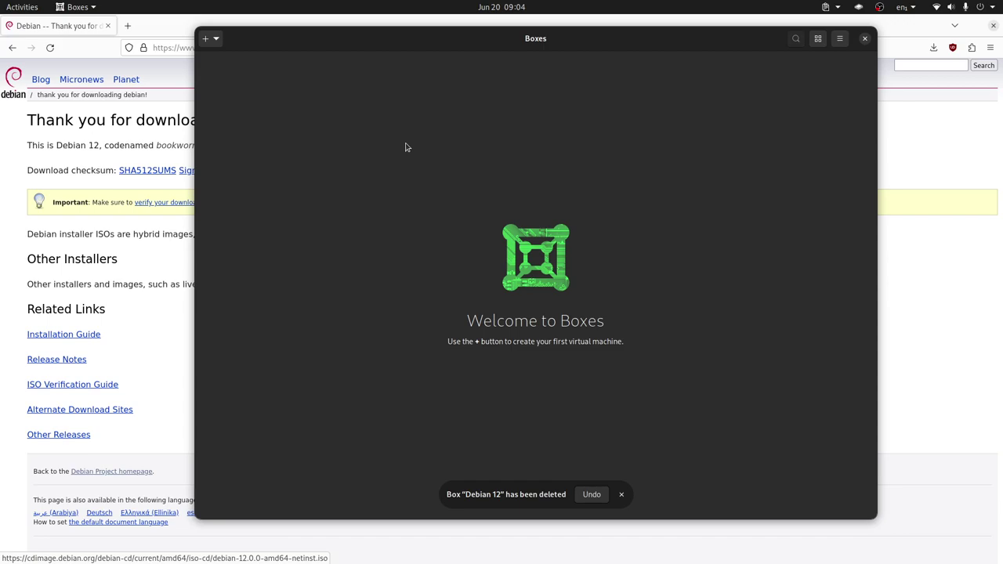
Dismiss the box-deleted notice and start a new VM from debian-12.0.0-amd64-netinst.iso
{"action": "left_click", "coordinate": [622, 494]}
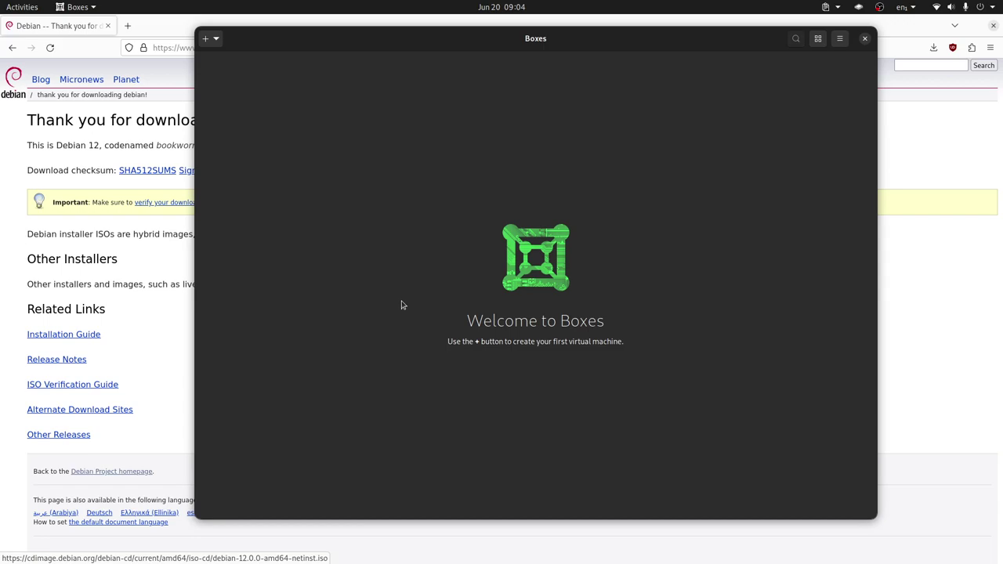
{"action": "left_click", "coordinate": [210, 39]}
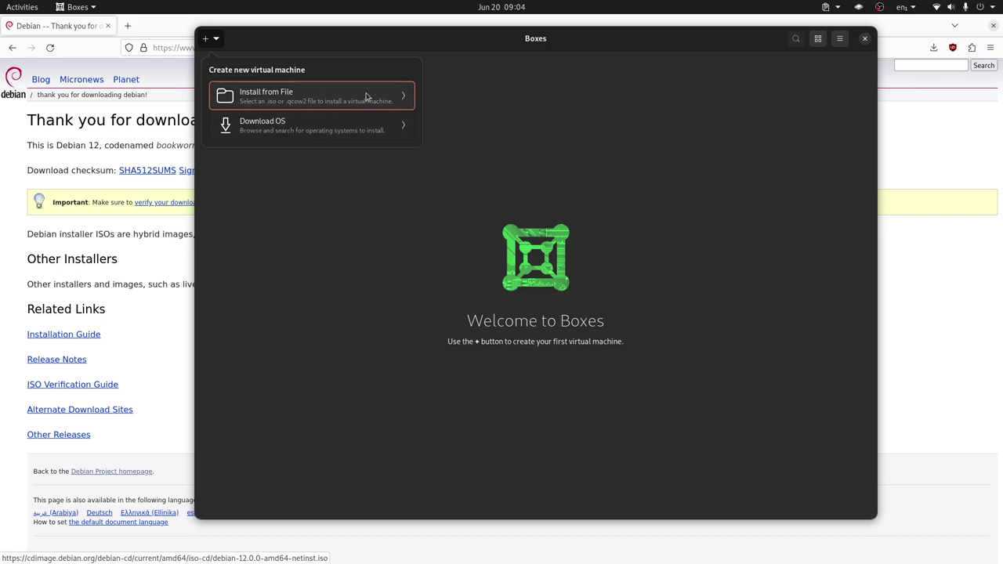
{"action": "left_click", "coordinate": [271, 95]}
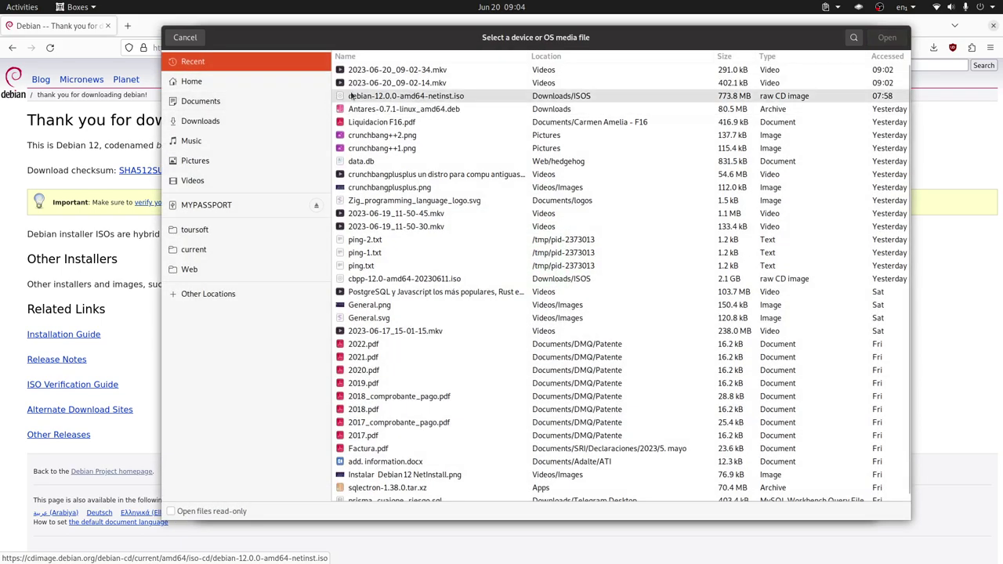
{"action": "left_click", "coordinate": [186, 38]}
{"action": "left_click", "coordinate": [216, 40]}
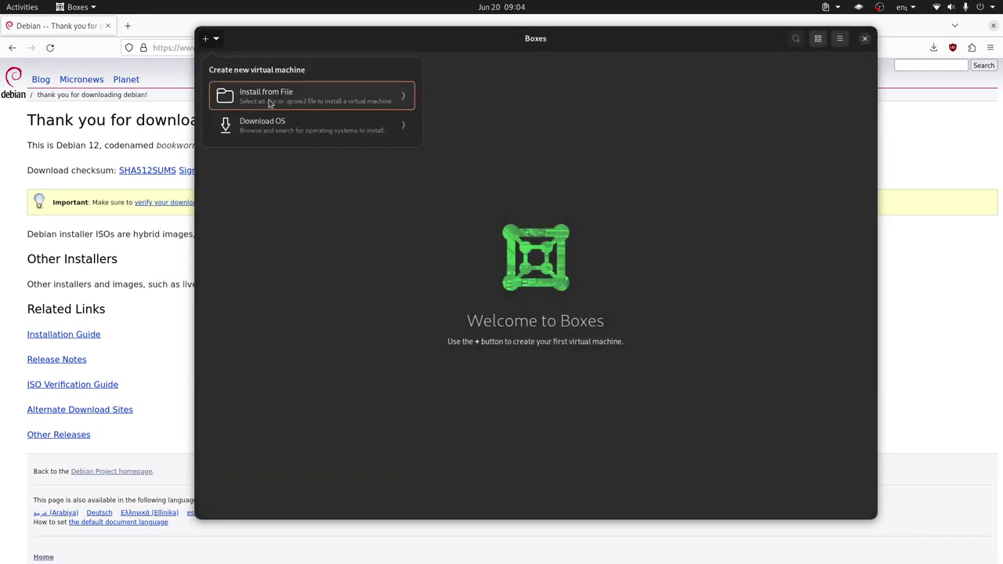
{"action": "left_click", "coordinate": [270, 100]}
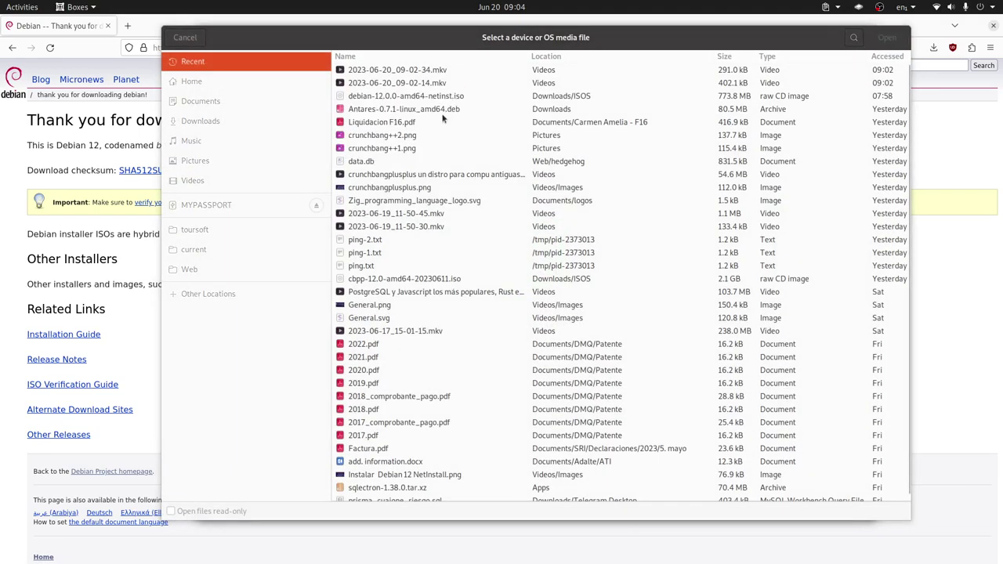
{"action": "left_click", "coordinate": [402, 100]}
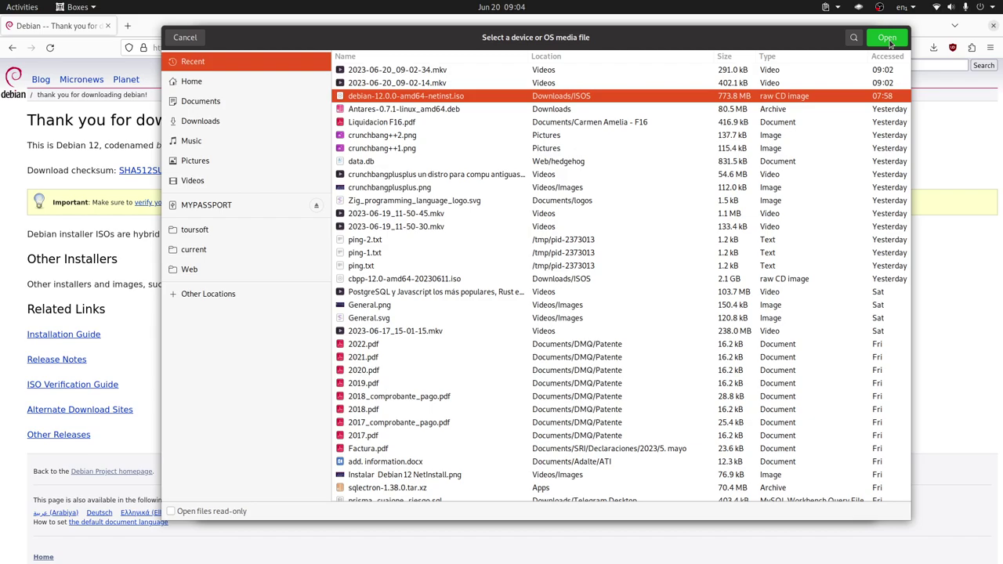
{"action": "left_click", "coordinate": [888, 39]}
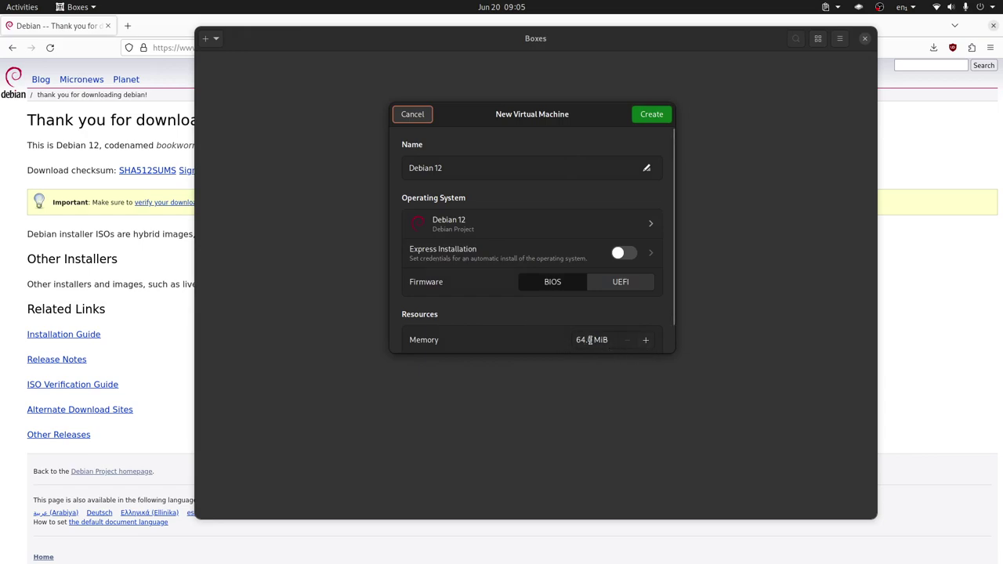
Set the new VM's memory to 8 GiB
{"action": "left_click_drag", "start_coordinate": [592, 339], "coordinate": [530, 334]}
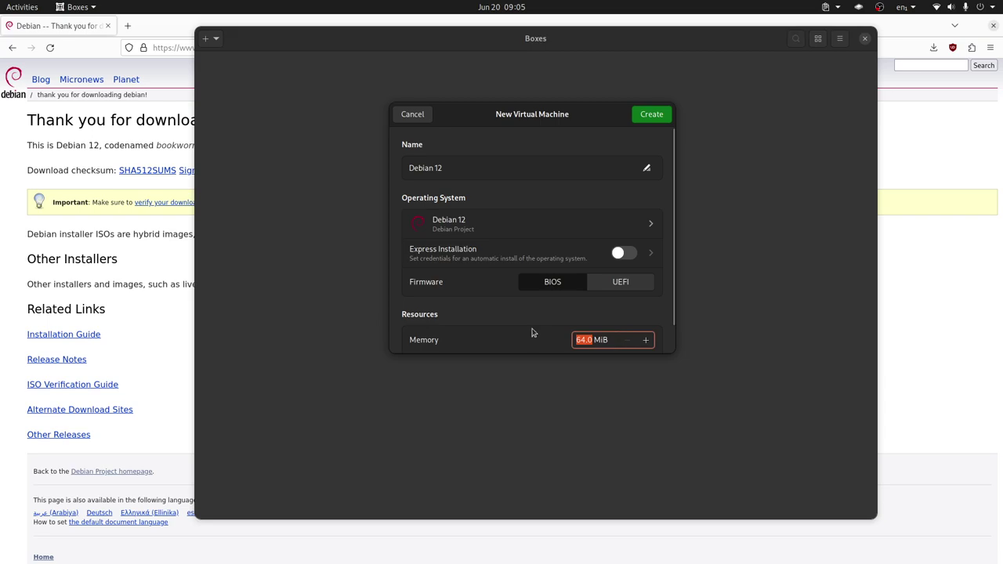
{"action": "left_click_drag", "start_coordinate": [609, 340], "coordinate": [538, 335]}
{"action": "type", "text": "8"}
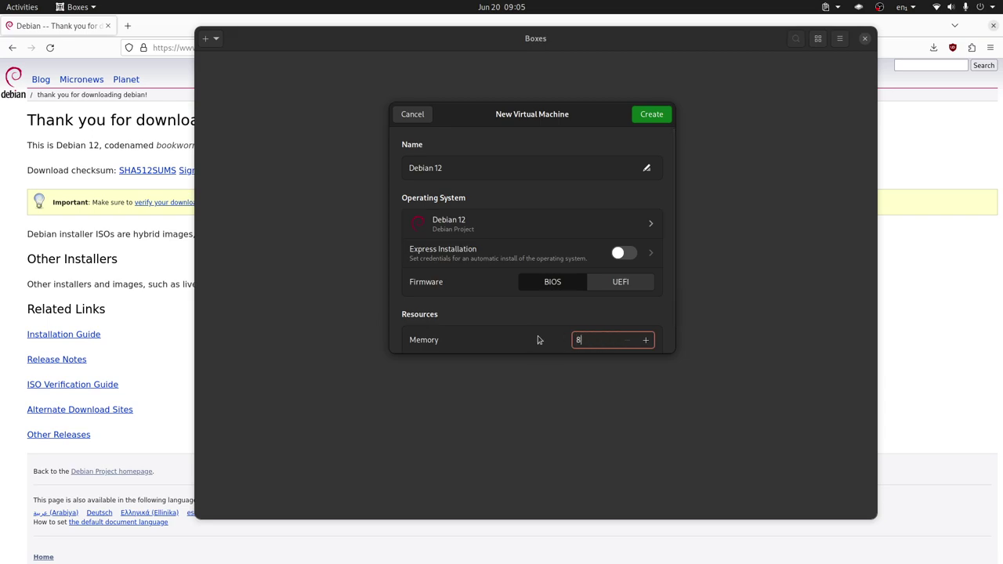
{"action": "type", "text": "GiB"}
{"action": "key", "text": "BackSpace"}
{"action": "type", "text": "B"}
{"action": "scroll", "coordinate": [570, 286], "scroll_direction": "down", "scroll_amount": 2}
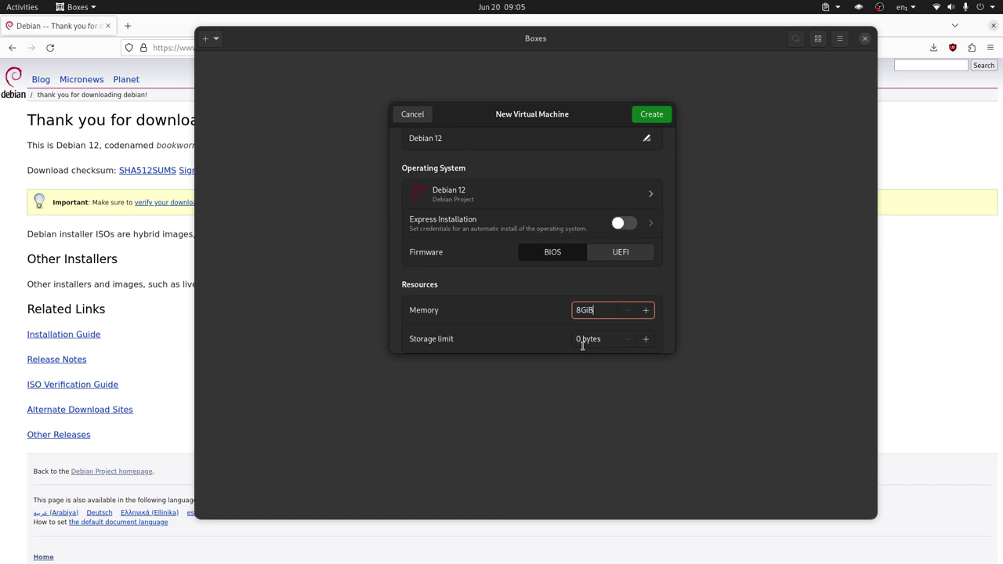
Set the storage limit to 64 GiB and create the Debian 12 VM
{"action": "left_click", "coordinate": [581, 338]}
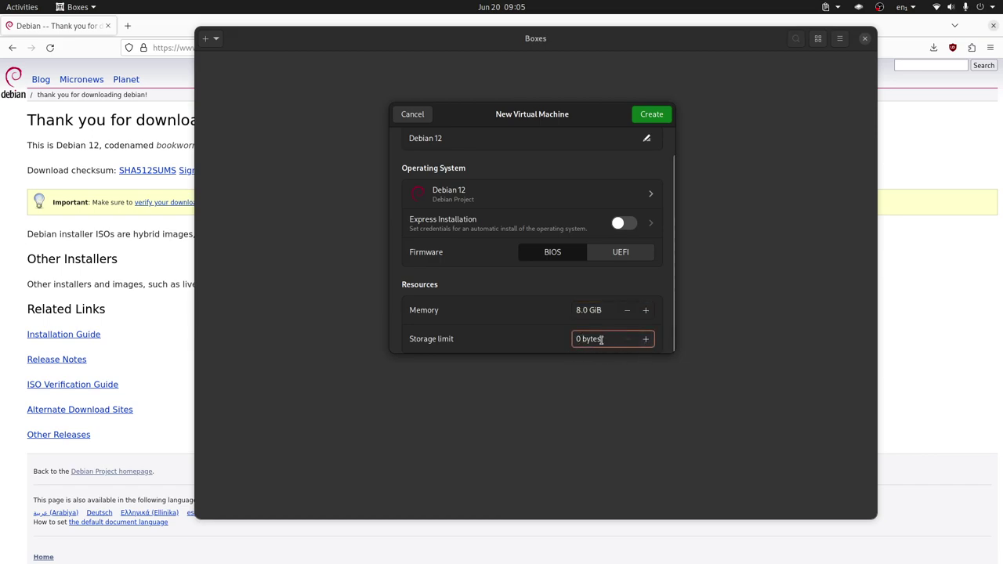
{"action": "left_click_drag", "start_coordinate": [612, 338], "coordinate": [513, 336]}
{"action": "type", "text": "32"}
{"action": "key", "text": "BackSpace"}
{"action": "key", "text": "BackSpace"}
{"action": "type", "text": "64"}
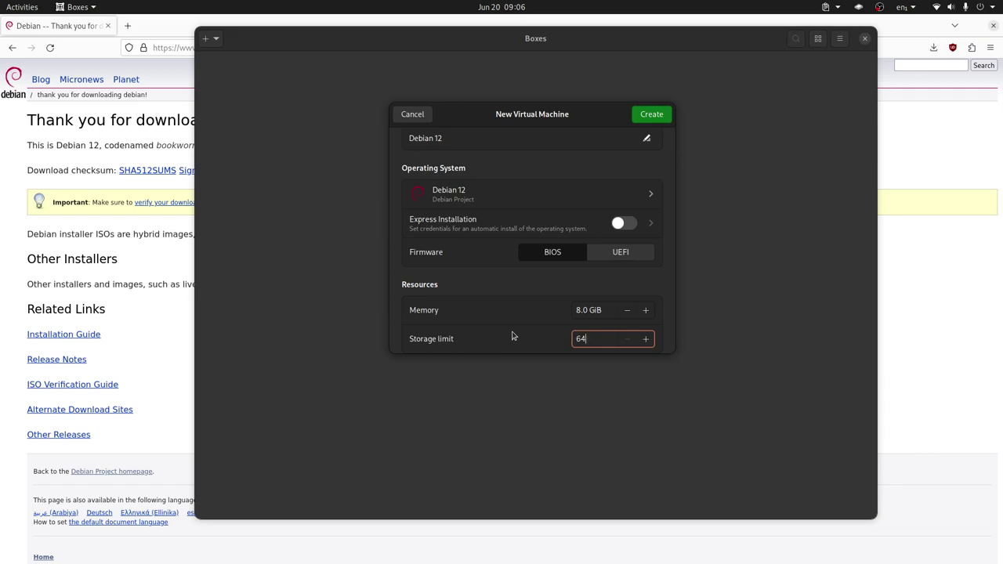
{"action": "type", "text": "GiB"}
{"action": "left_click", "coordinate": [657, 115]}
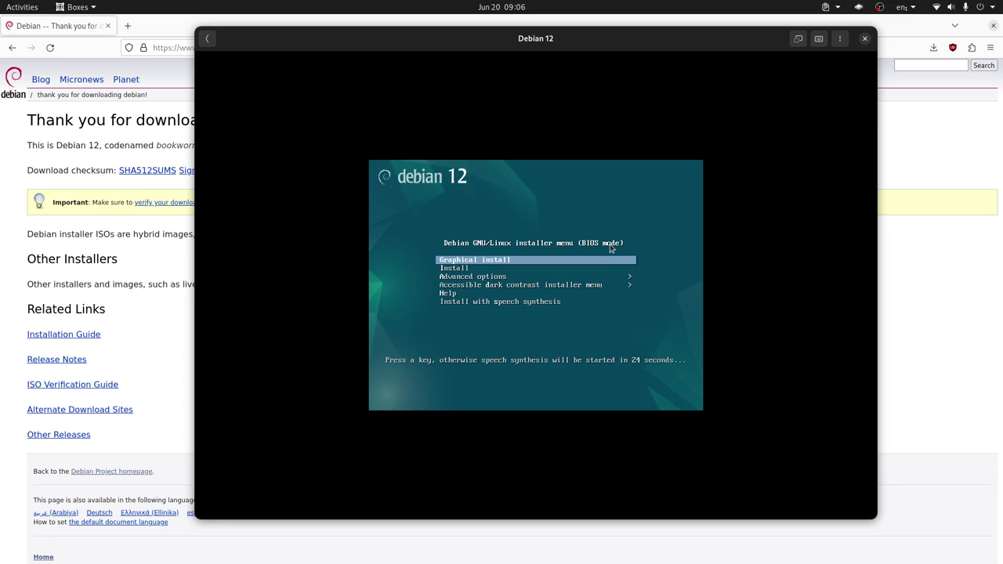
Choose Graphical install from the Debian boot menu
{"action": "key", "text": "Return"}
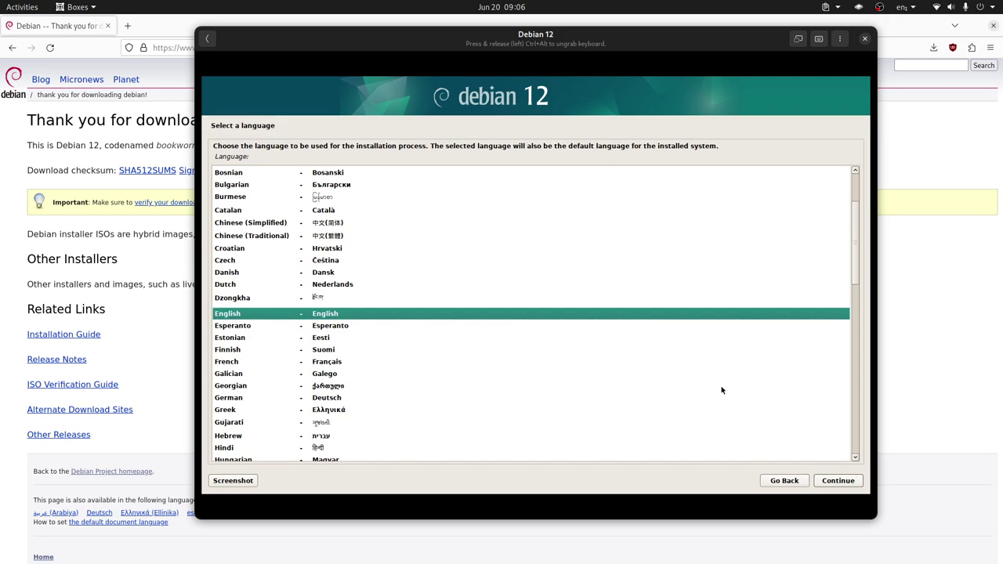
Keep English language, United States location and American English keymap in the installer
{"action": "left_click", "coordinate": [850, 483]}
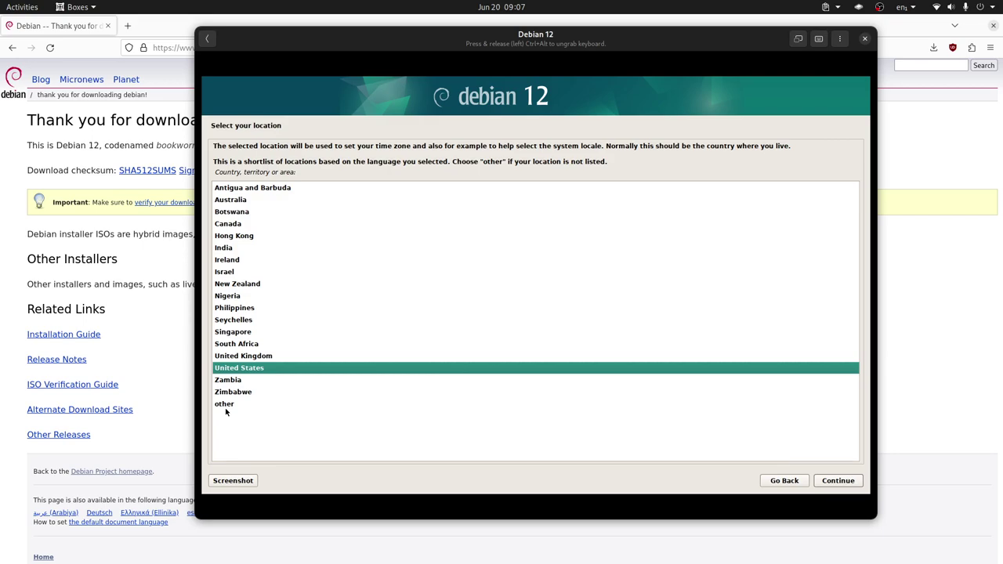
{"action": "left_click", "coordinate": [839, 482]}
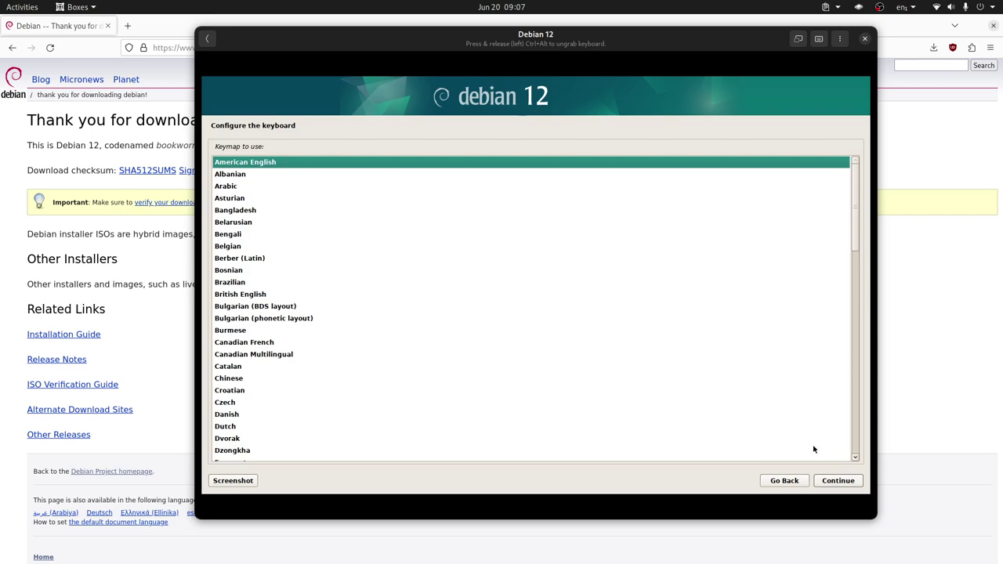
{"action": "left_click", "coordinate": [835, 480]}
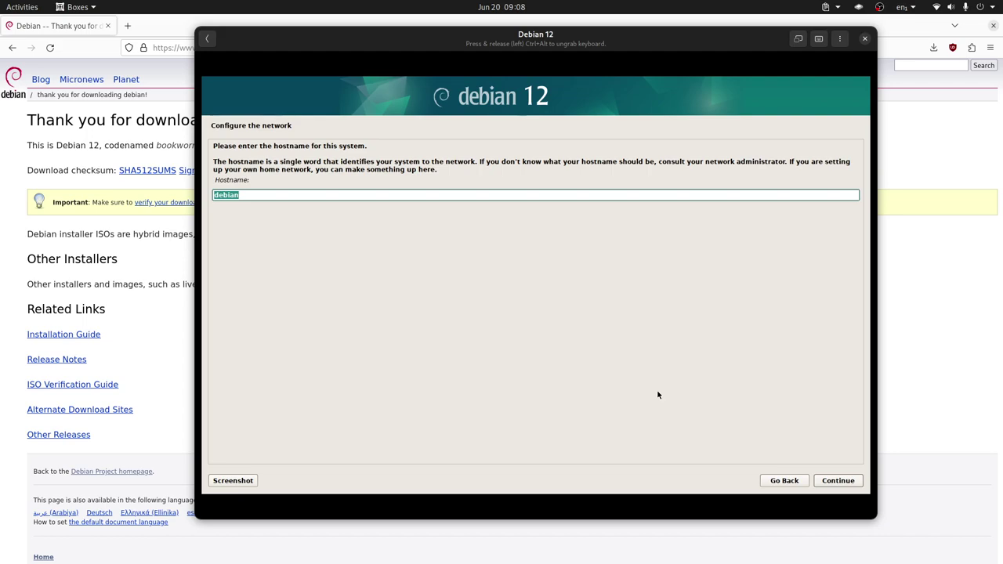
Keep hostname 'debian', leave the domain blank, and enter the root password twice
{"action": "left_click", "coordinate": [833, 481]}
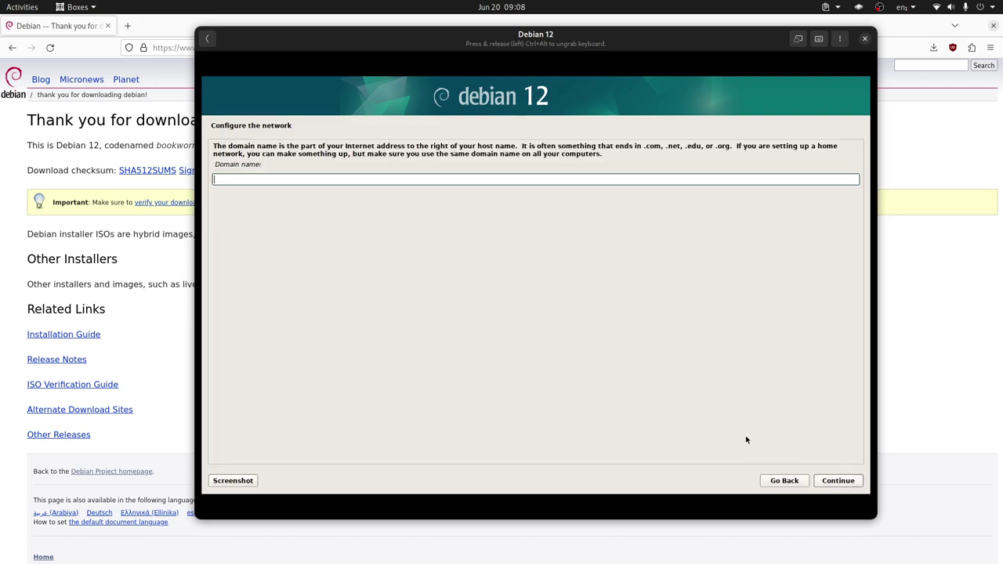
{"action": "left_click", "coordinate": [842, 482]}
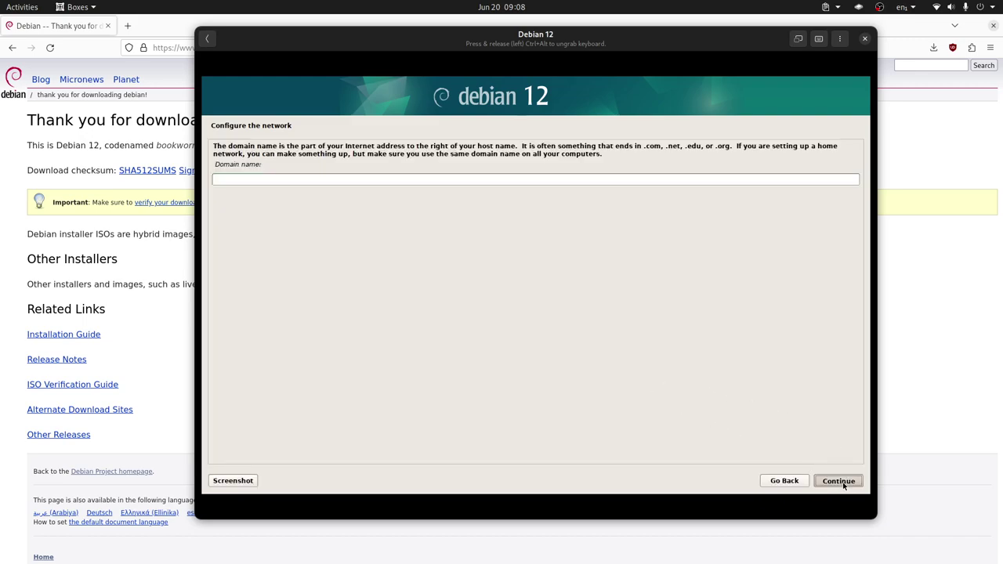
{"action": "left_click", "coordinate": [844, 484]}
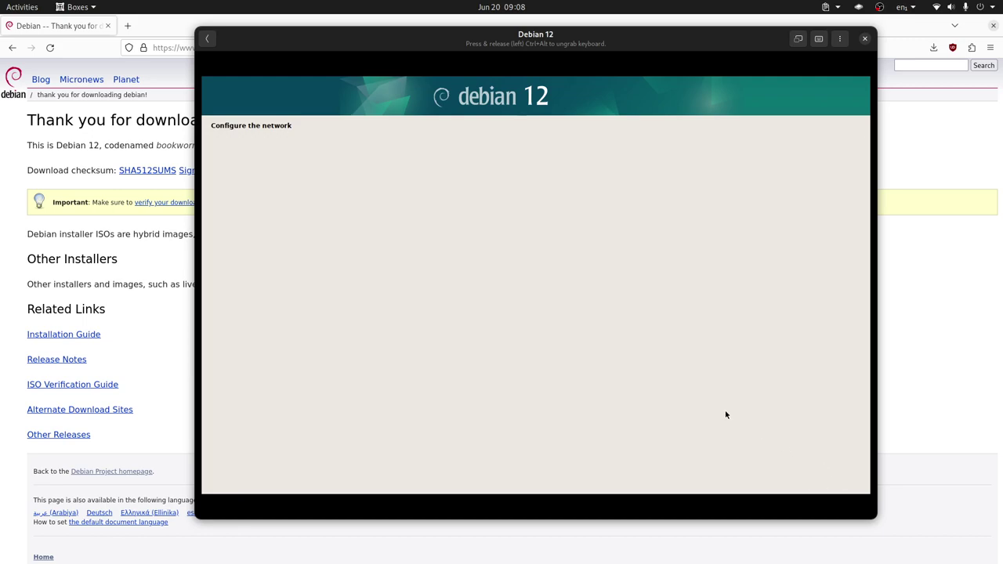
{"action": "type", "text": "roo"}
{"action": "left_click", "coordinate": [401, 288]}
{"action": "type", "text": "roo"}
{"action": "left_click", "coordinate": [838, 482]}
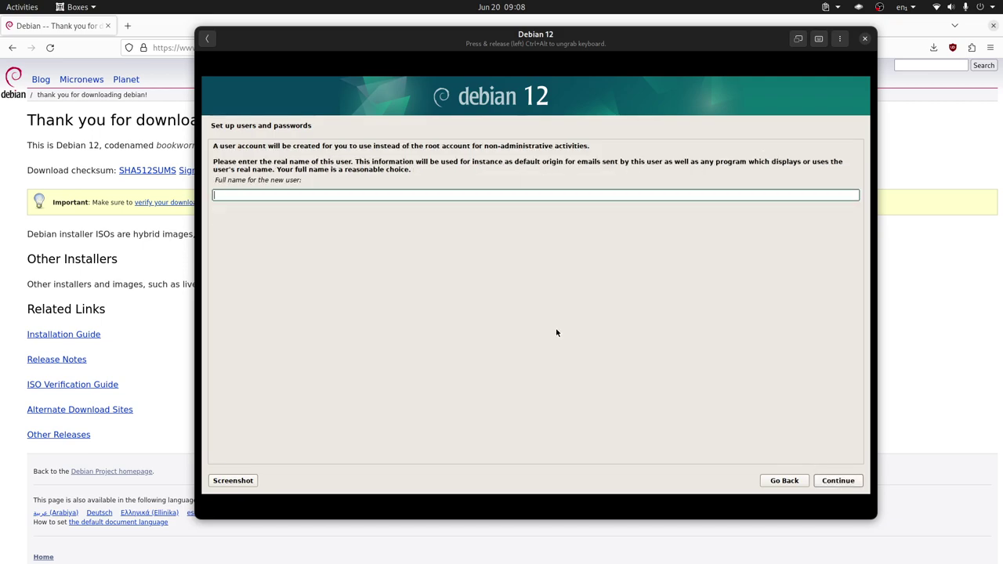
Enter the new user's full name, accept the username, and set its password twice
{"action": "type", "text": "LibreBty"}
{"action": "key", "text": "BackSpace"}
{"action": "key", "text": "BackSpace"}
{"action": "type", "text": "yte"}
{"action": "left_click", "coordinate": [839, 480]}
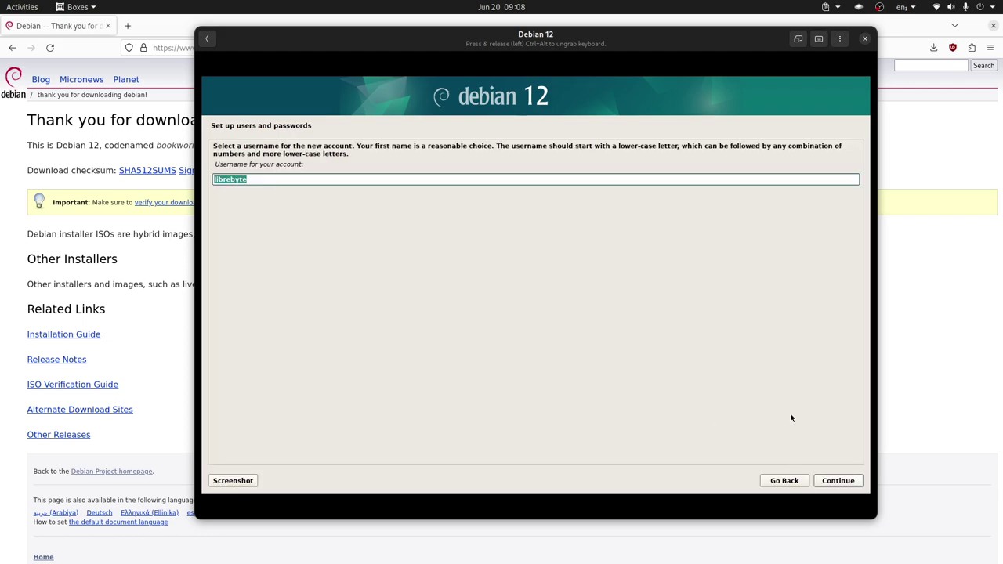
{"action": "left_click", "coordinate": [835, 479]}
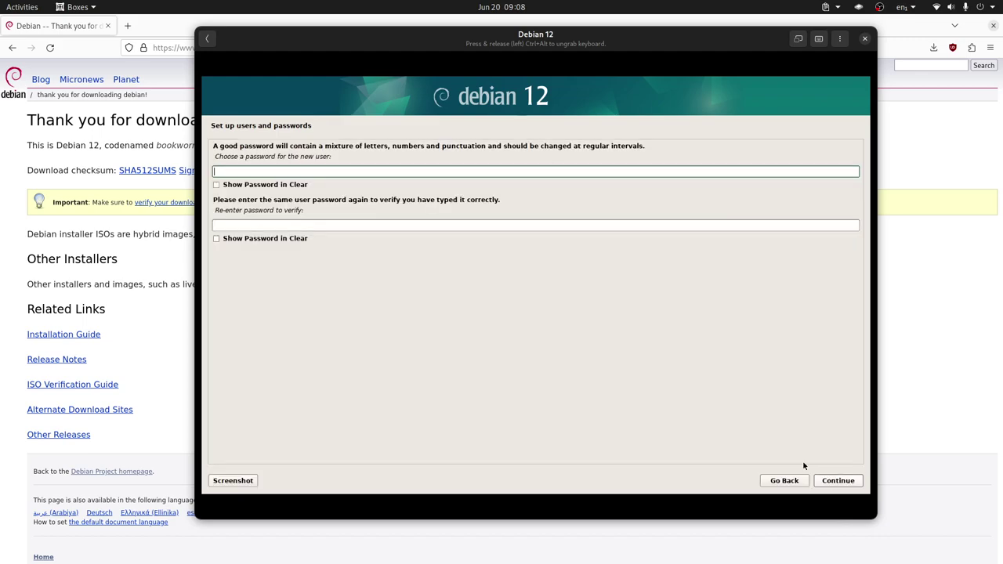
{"action": "type", "text": "123"}
{"action": "left_click", "coordinate": [589, 225]}
{"action": "type", "text": "123"}
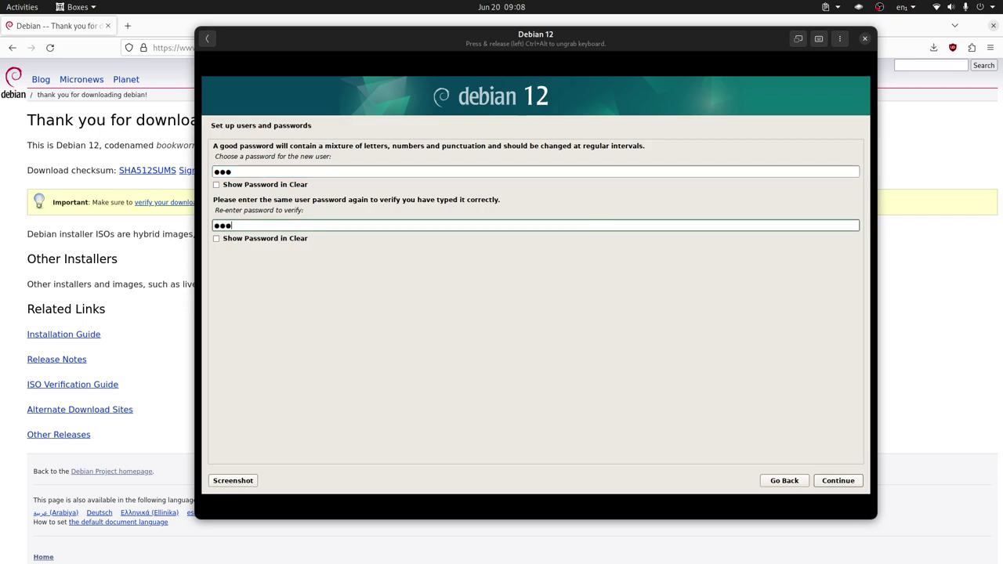
{"action": "left_click", "coordinate": [837, 481]}
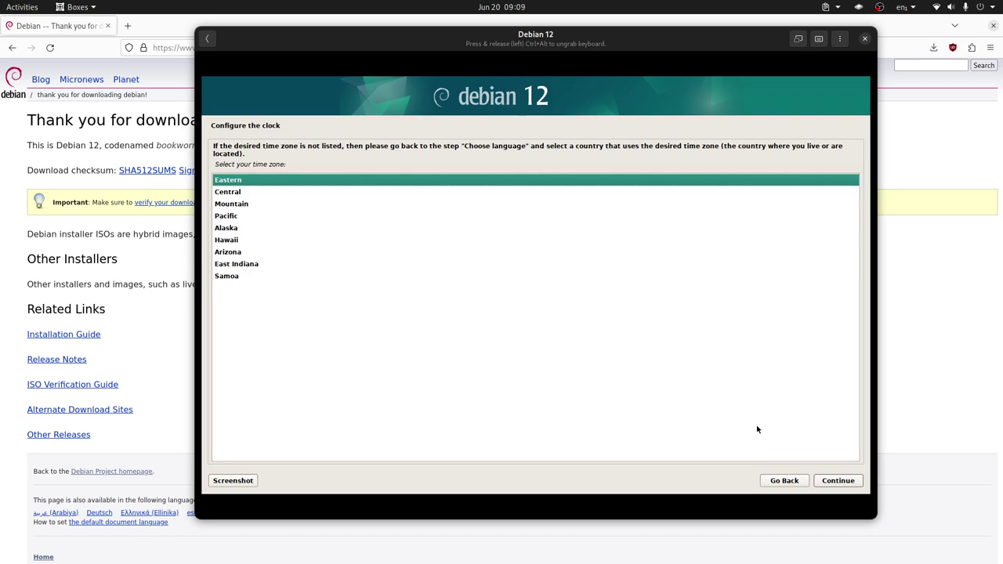
Keep Eastern as the installer's time zone
{"action": "left_click", "coordinate": [843, 481]}
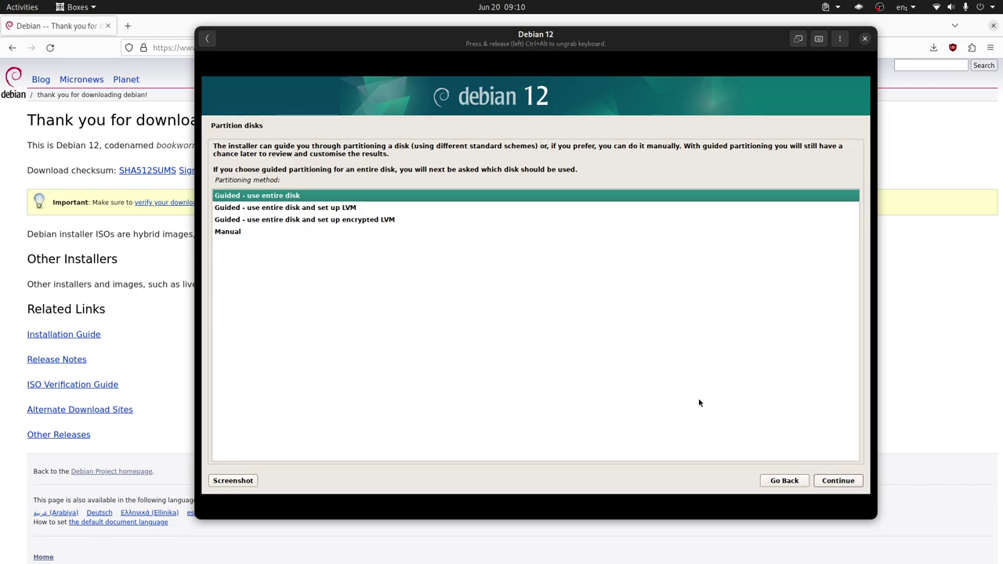
Use guided entire-disk partitioning on the 68.7 GB virtual disk with a separate /home
{"action": "left_click", "coordinate": [837, 480]}
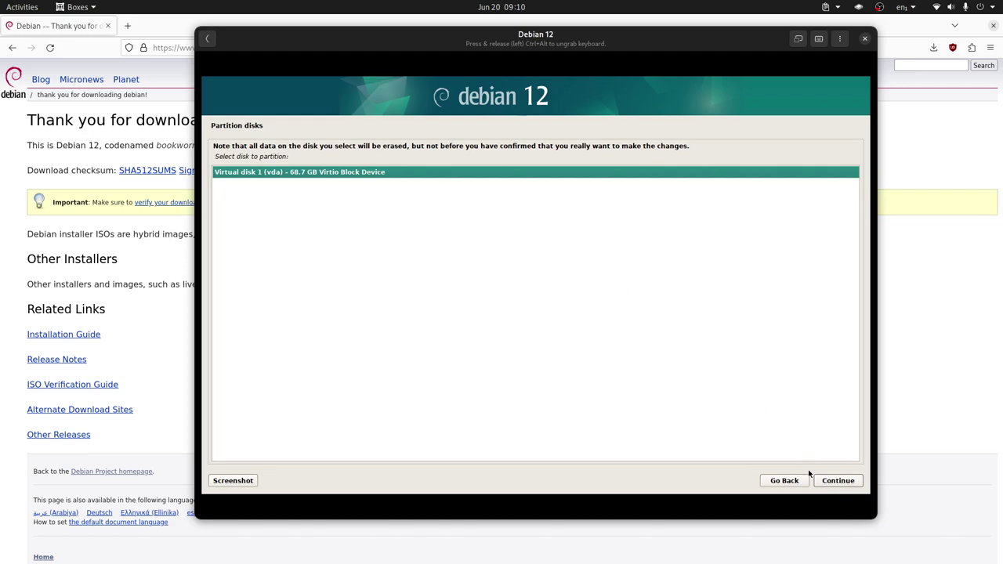
{"action": "left_click", "coordinate": [838, 480]}
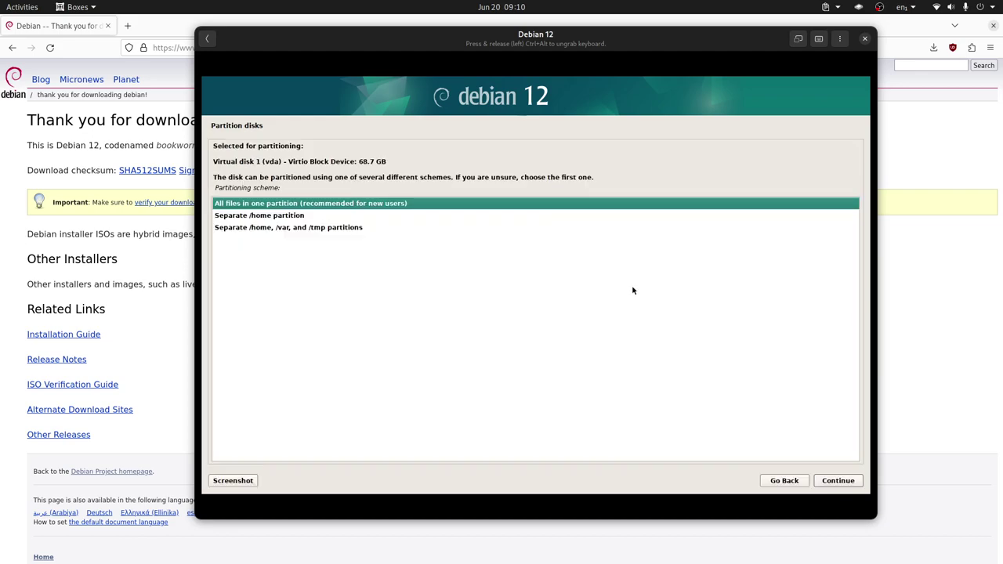
{"action": "left_click", "coordinate": [269, 216]}
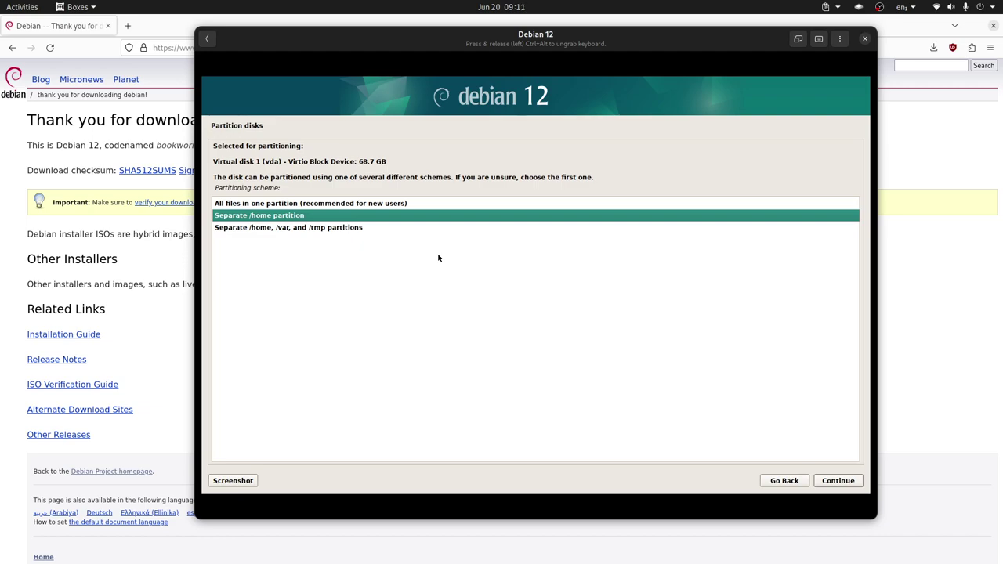
{"action": "left_click", "coordinate": [847, 481]}
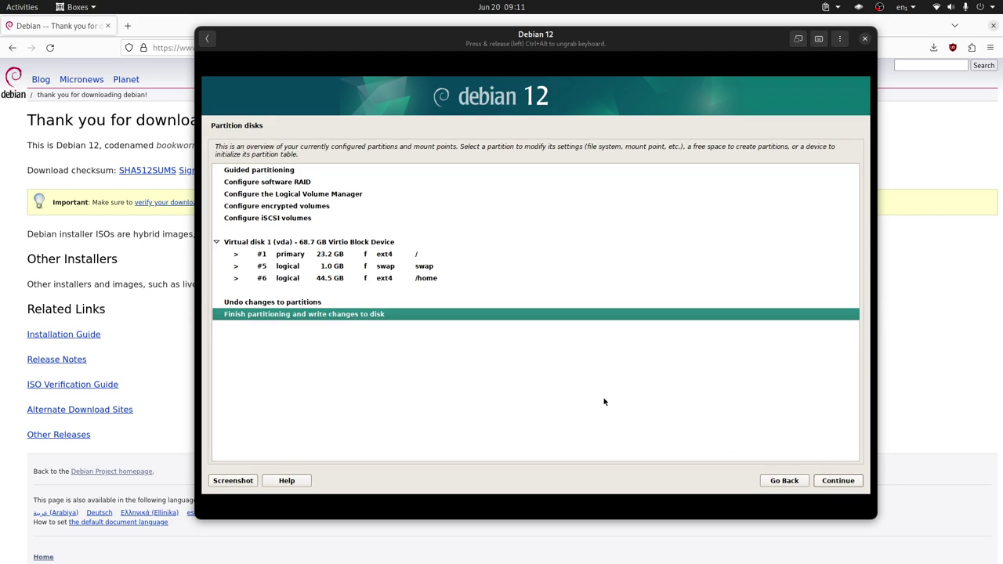
Finish partitioning and answer Yes to writing the changes to disk
{"action": "left_click", "coordinate": [836, 485]}
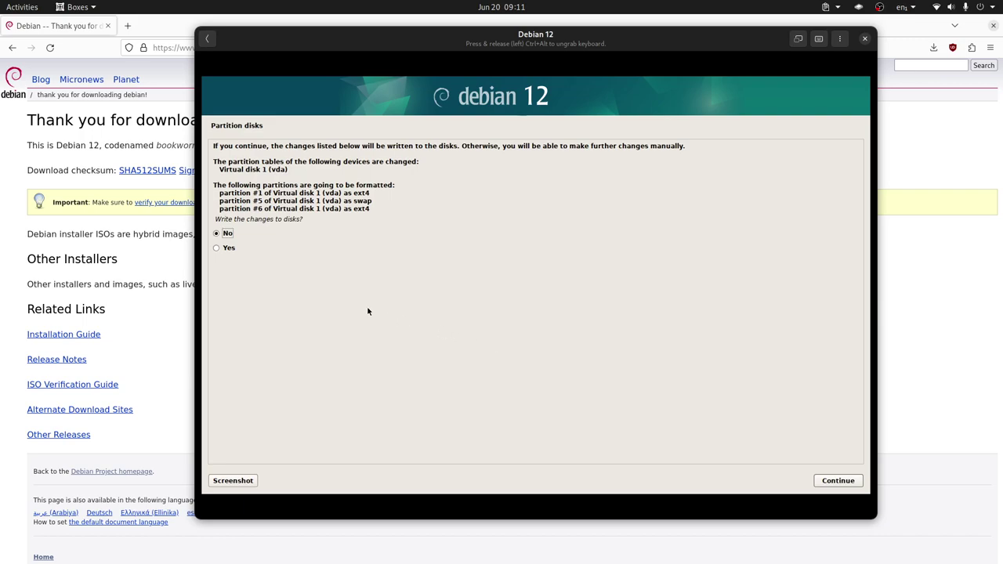
{"action": "left_click", "coordinate": [227, 249]}
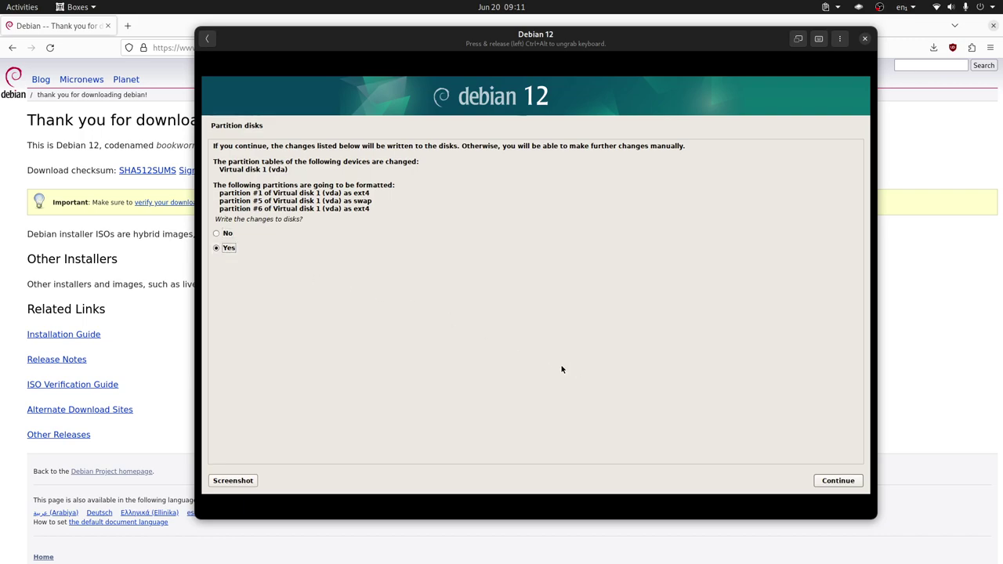
{"action": "left_click", "coordinate": [837, 479]}
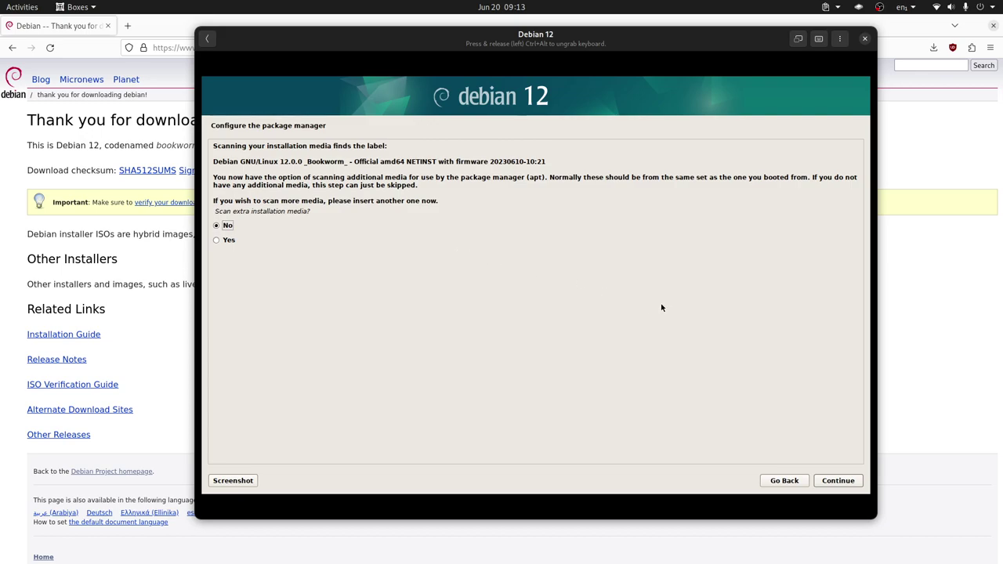
Decline extra media scanning, keep the United States deb.debian.org mirror, and leave the proxy blank
{"action": "left_click", "coordinate": [837, 481]}
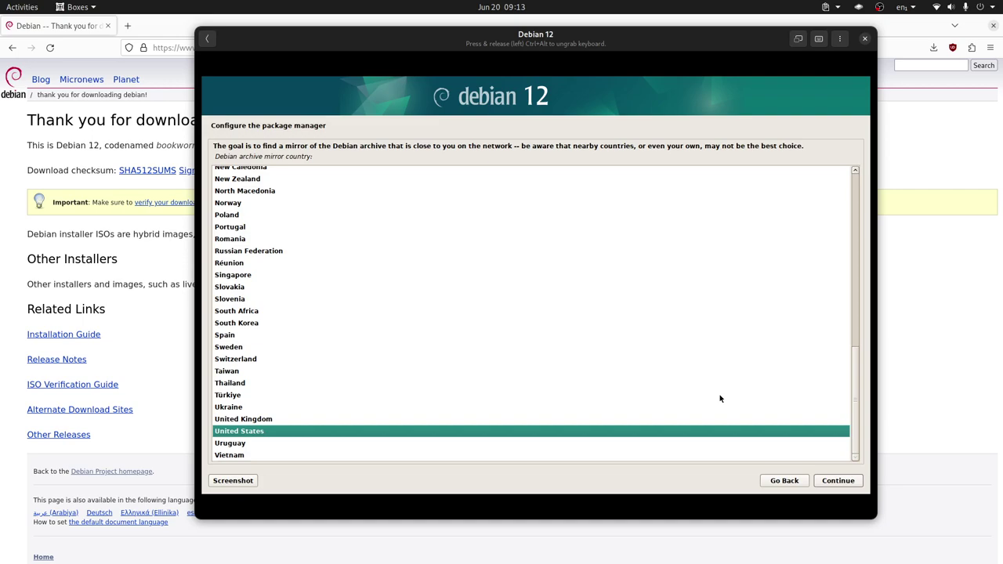
{"action": "left_click", "coordinate": [837, 480]}
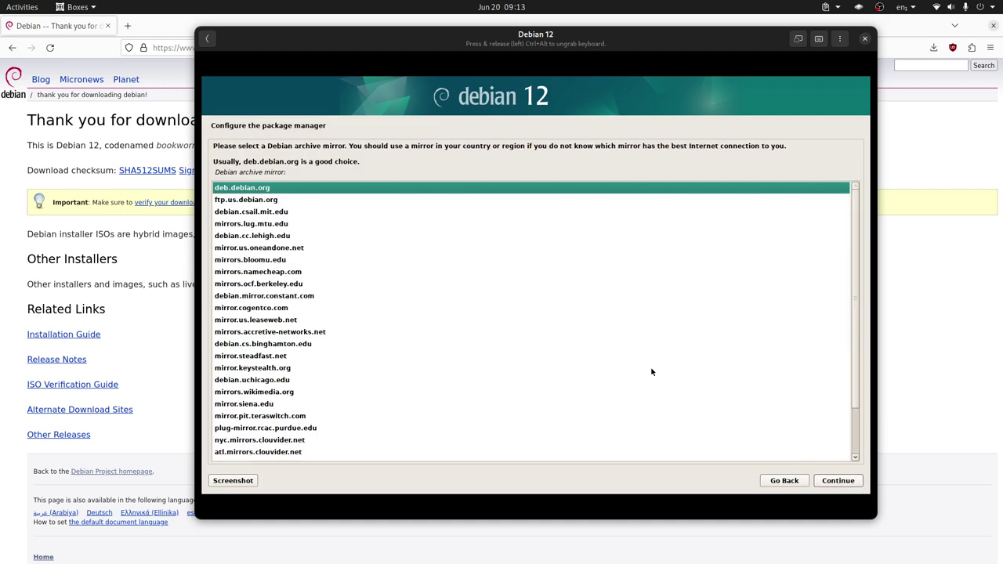
{"action": "left_click", "coordinate": [839, 482]}
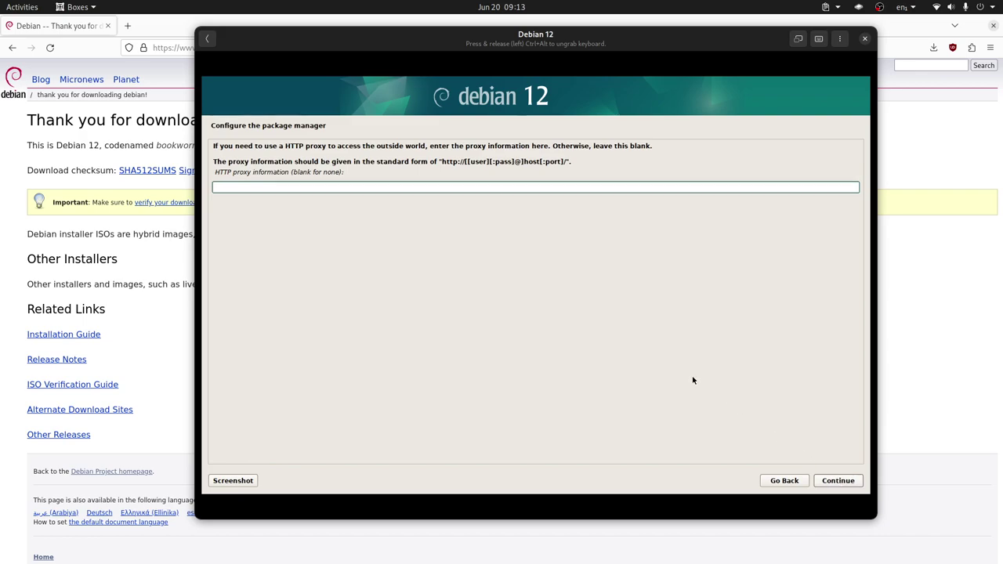
{"action": "left_click", "coordinate": [843, 481]}
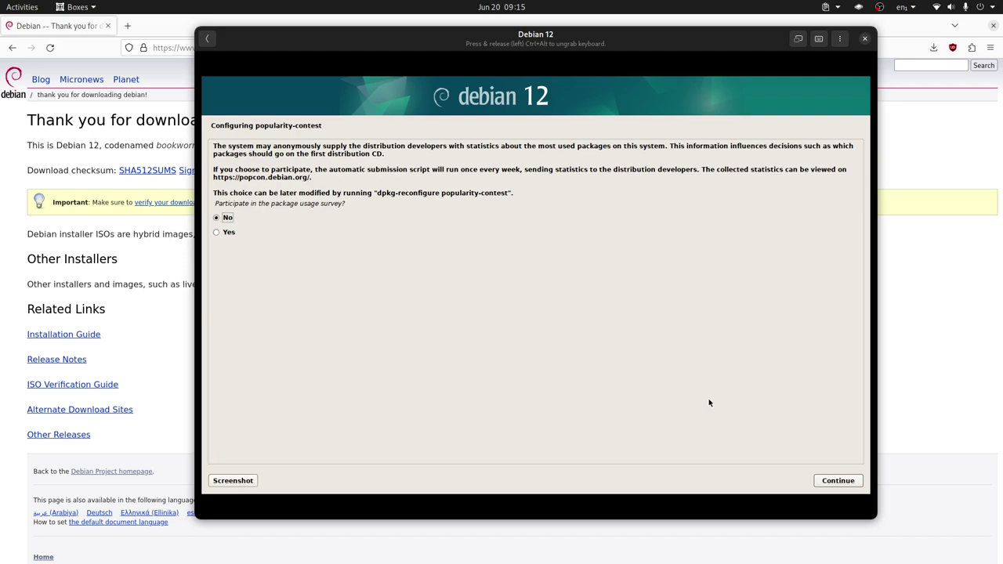
Decline the popularity-contest package survey by leaving 'No' selected and continuing to software selection
{"action": "left_click", "coordinate": [846, 480]}
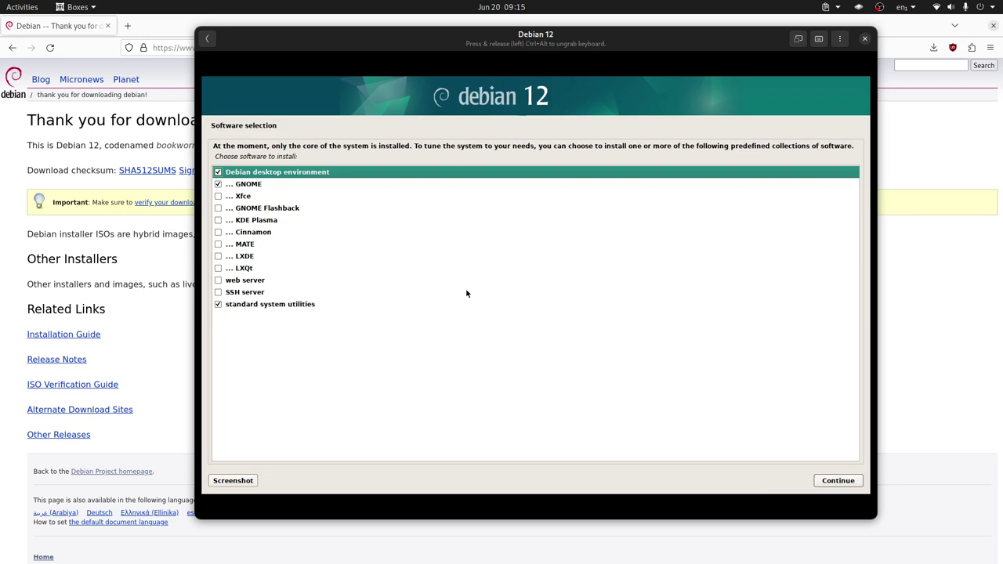
Uncheck 'Debian desktop environment', keep GNOME and standard system utilities, and start installing
{"action": "left_click", "coordinate": [219, 173]}
{"action": "key", "text": "Return"}
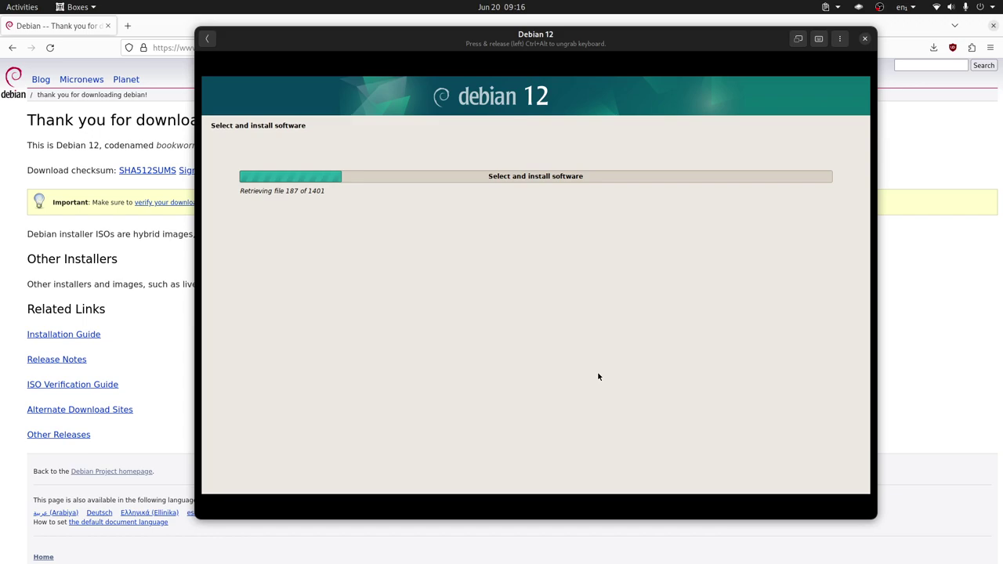
Wait for the software install to reach the GRUB page, selecting the total file count in the status line
{"action": "double_click", "coordinate": [310, 192]}
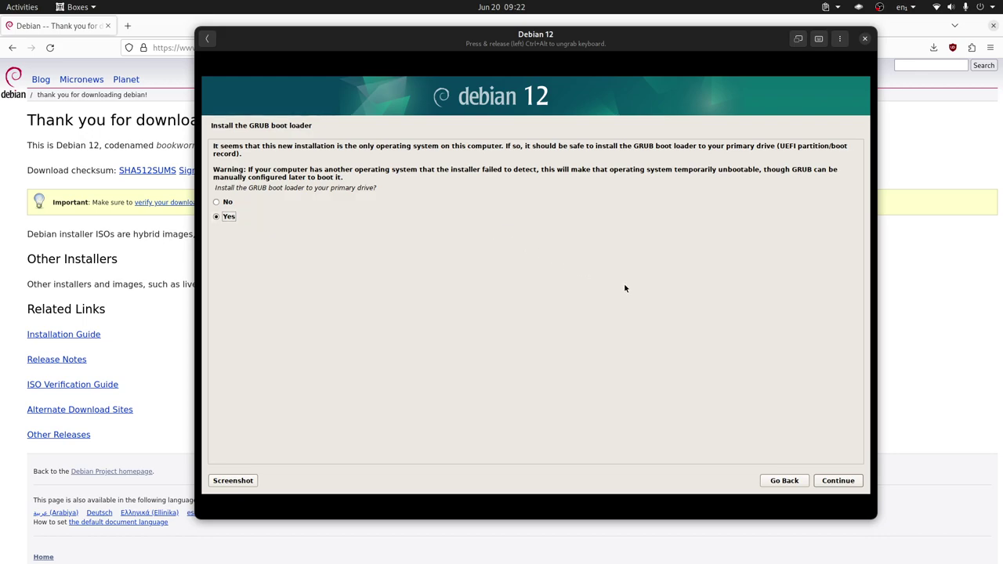
Install the GRUB boot loader on /dev/vda, the primary drive
{"action": "left_click", "coordinate": [836, 482]}
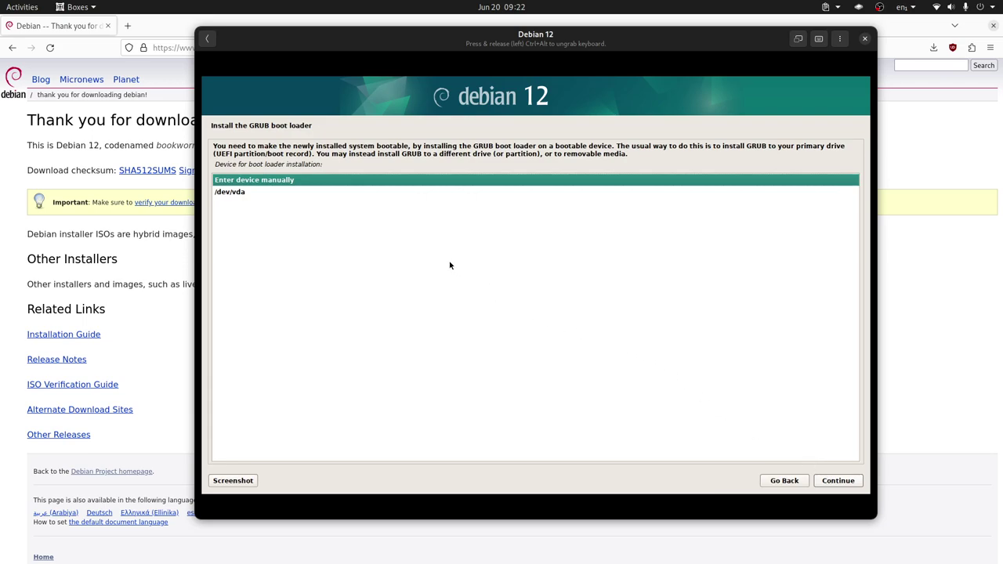
{"action": "left_click", "coordinate": [249, 196]}
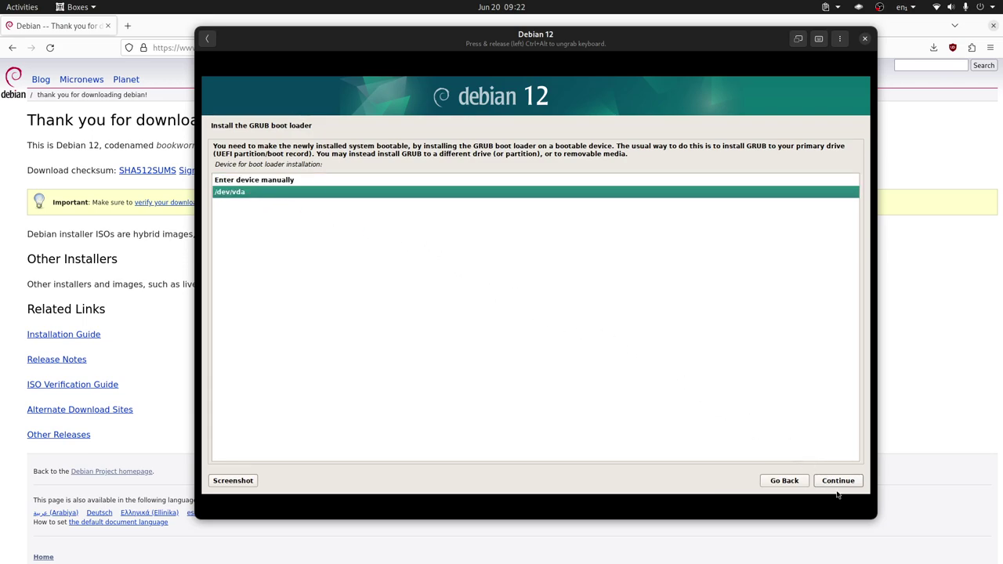
{"action": "left_click", "coordinate": [838, 483]}
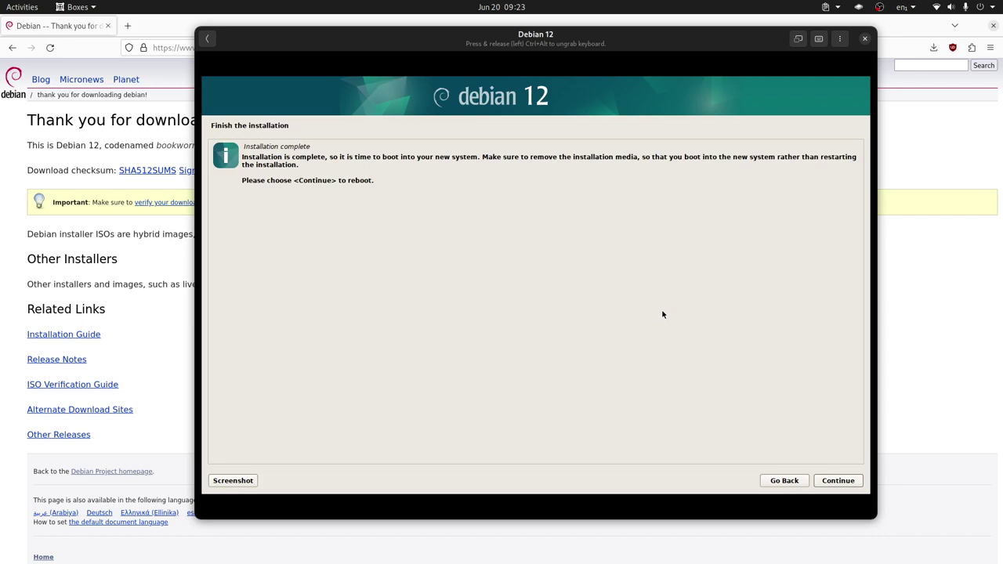
Finish the installation and reopen the running Debian 12 machine's display as it reboots
{"action": "left_click", "coordinate": [833, 480]}
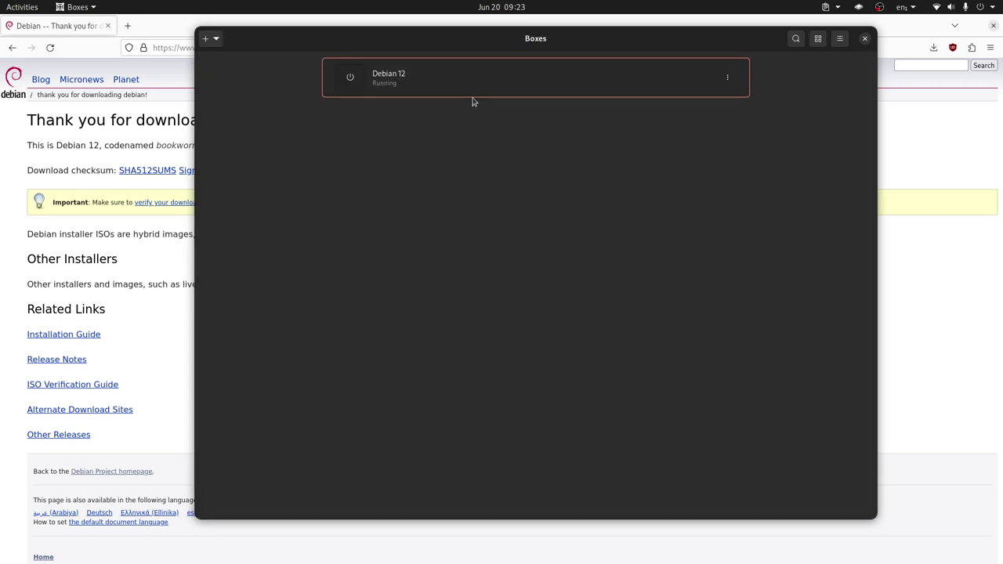
{"action": "left_click", "coordinate": [457, 85]}
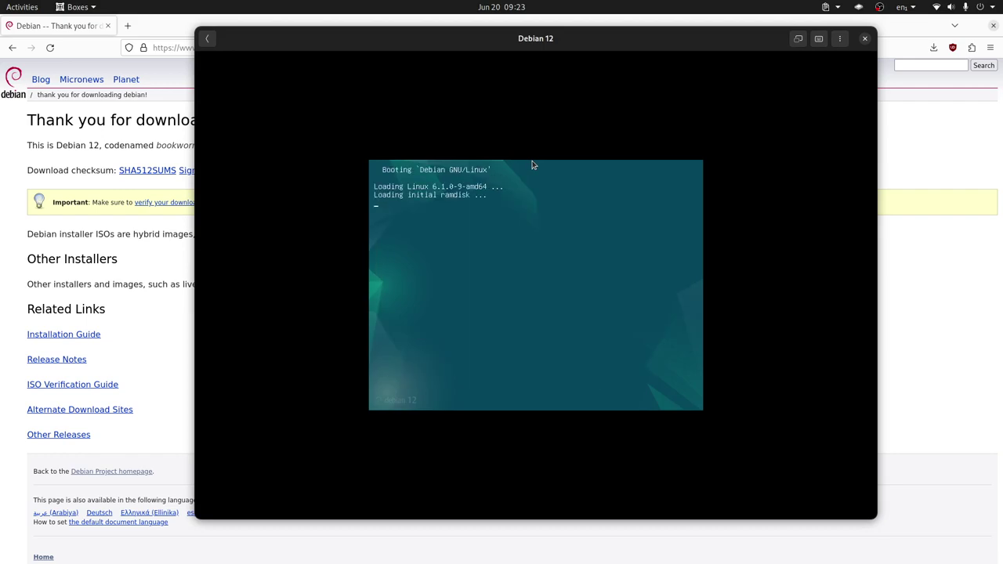
Capture keyboard input in the VM display while Debian boots to the GDM login screen
{"action": "left_click", "coordinate": [531, 164]}
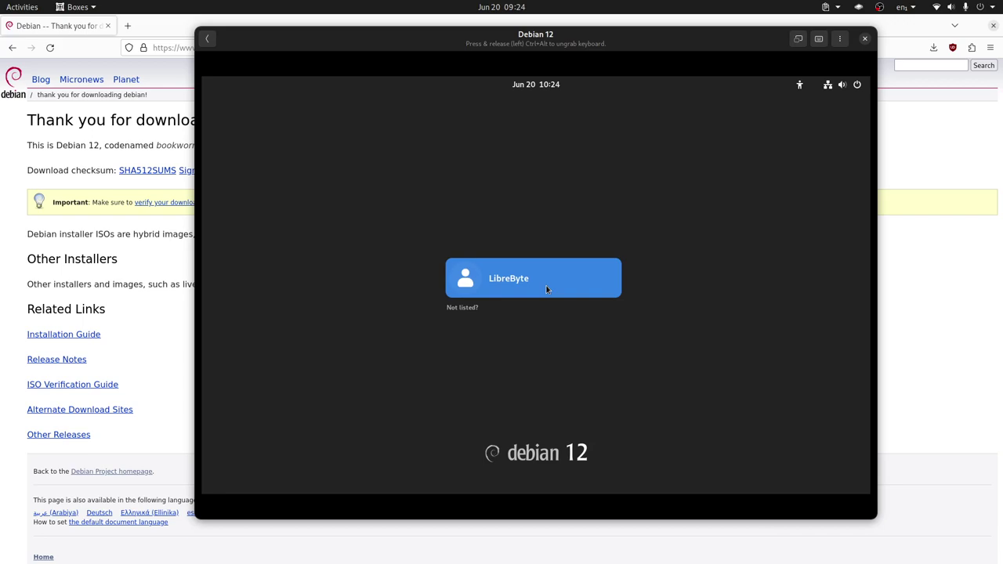
Sign in as the newly created user with the account password
{"action": "left_click", "coordinate": [546, 289]}
{"action": "type", "text": "123"}
{"action": "key", "text": "Return"}
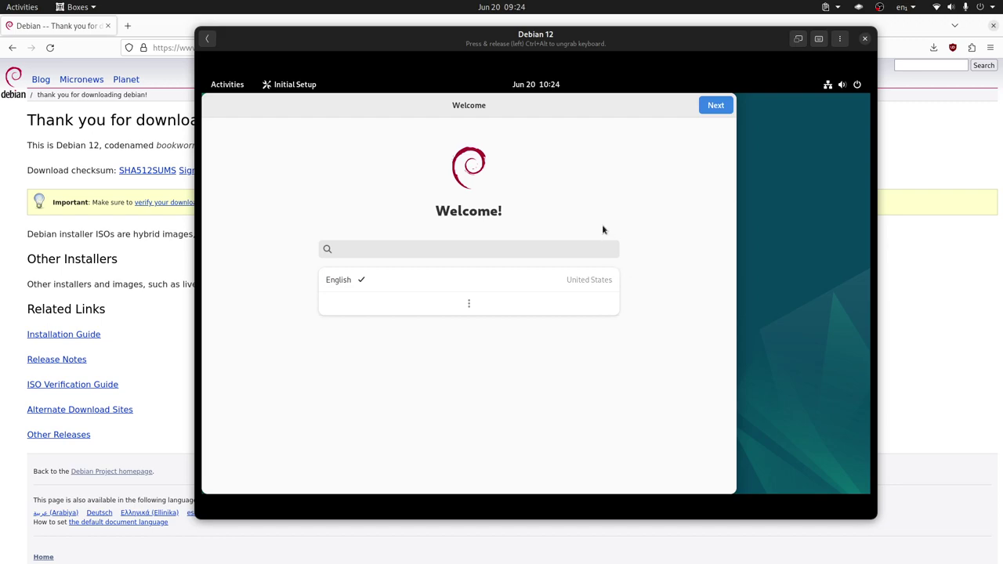
Choose English, keep the keyboard layout, turn Location Services off, and skip Online Accounts
{"action": "left_click", "coordinate": [473, 310]}
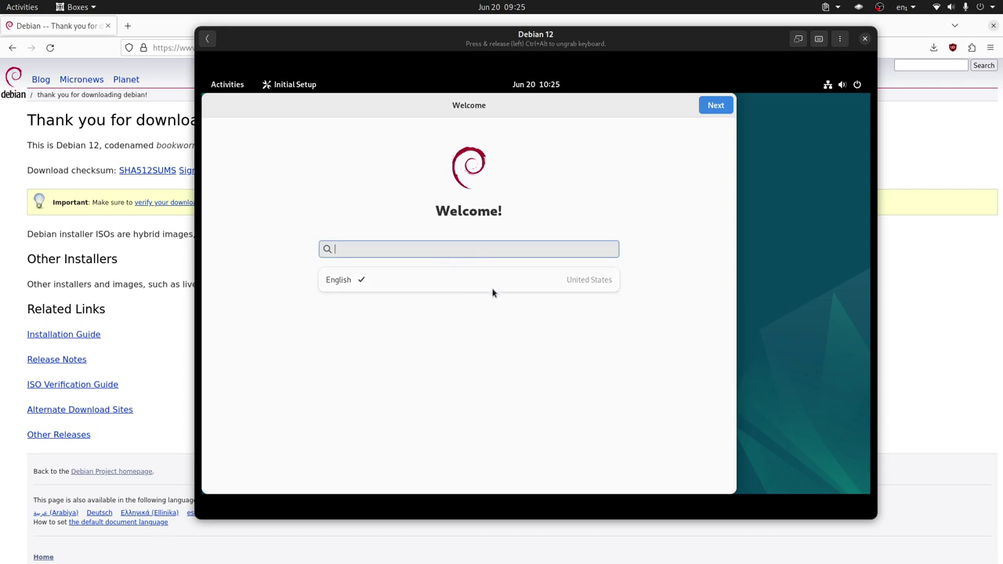
{"action": "left_click", "coordinate": [453, 285]}
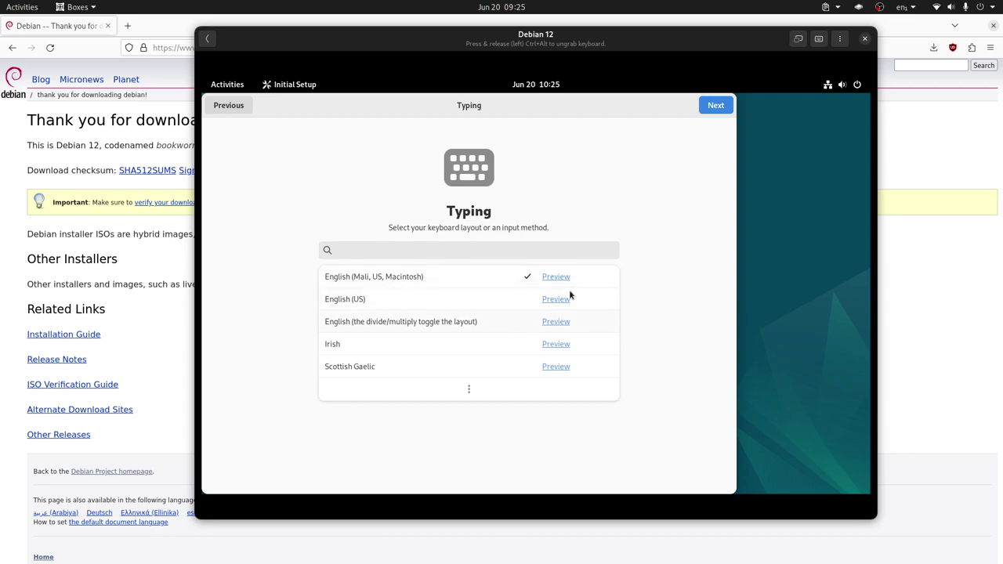
{"action": "left_click", "coordinate": [708, 109]}
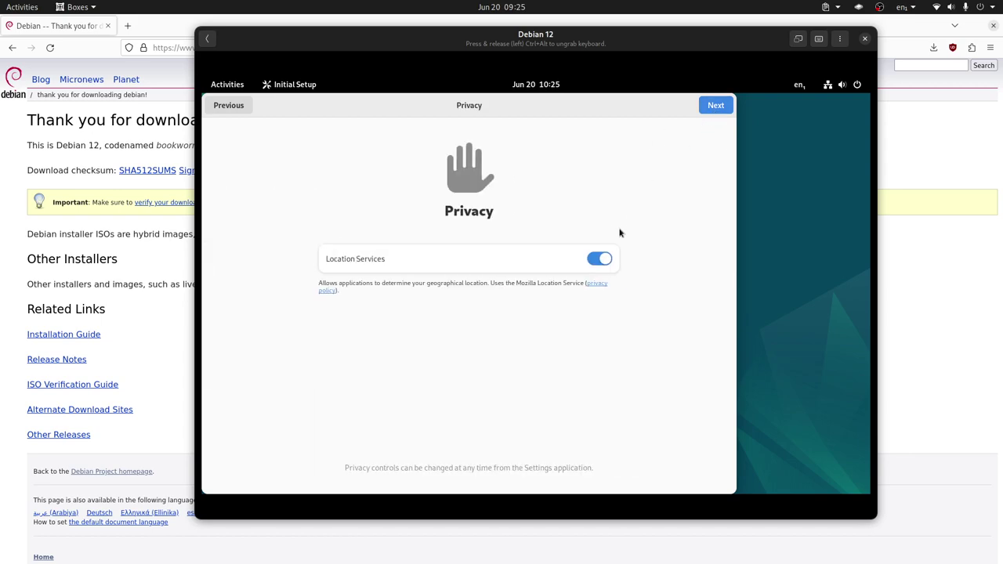
{"action": "left_click", "coordinate": [589, 257]}
{"action": "left_click", "coordinate": [701, 101]}
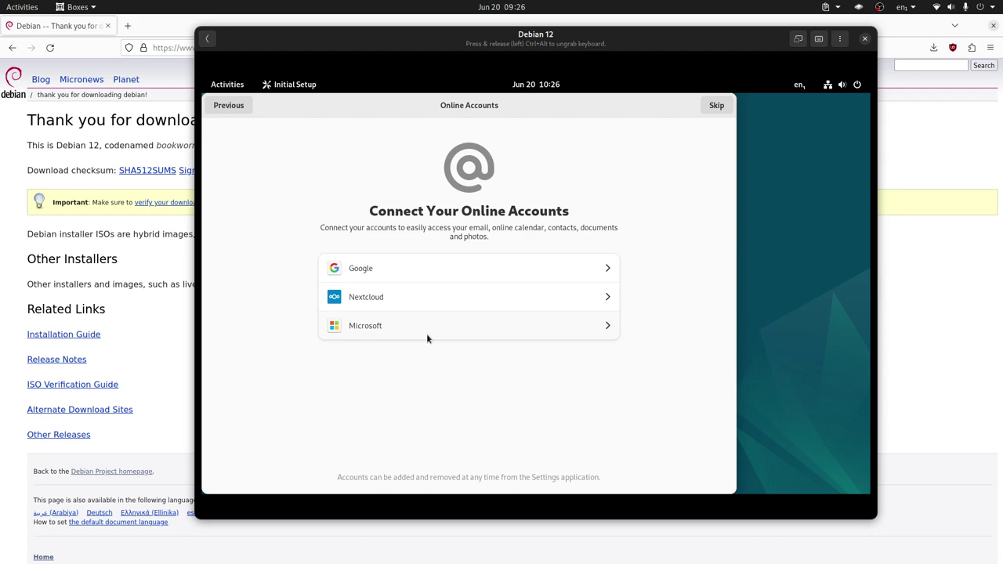
{"action": "left_click", "coordinate": [717, 105]}
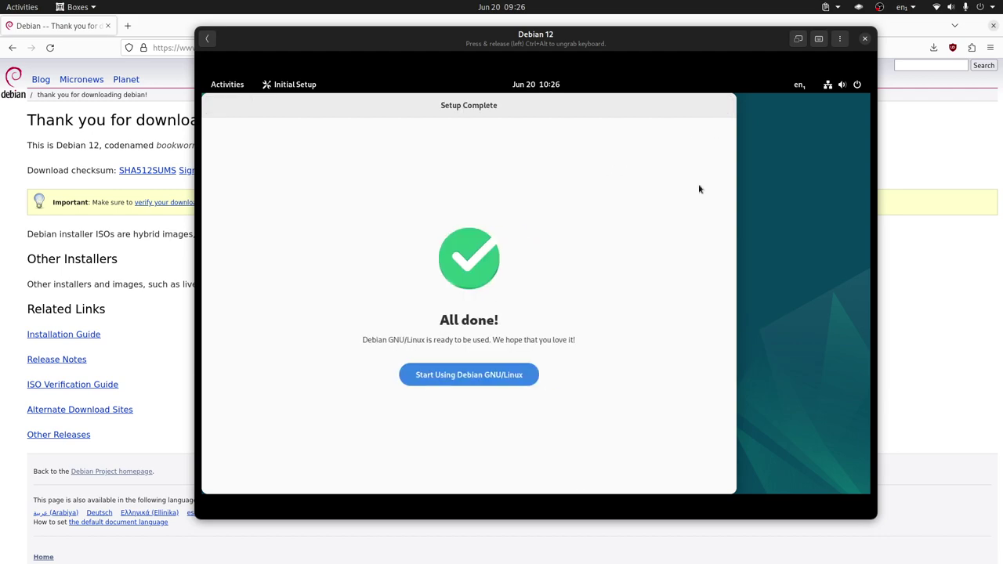
Finish Initial Setup with 'Start Using Debian GNU/Linux' to reach the GNOME desktop
{"action": "left_click", "coordinate": [492, 375]}
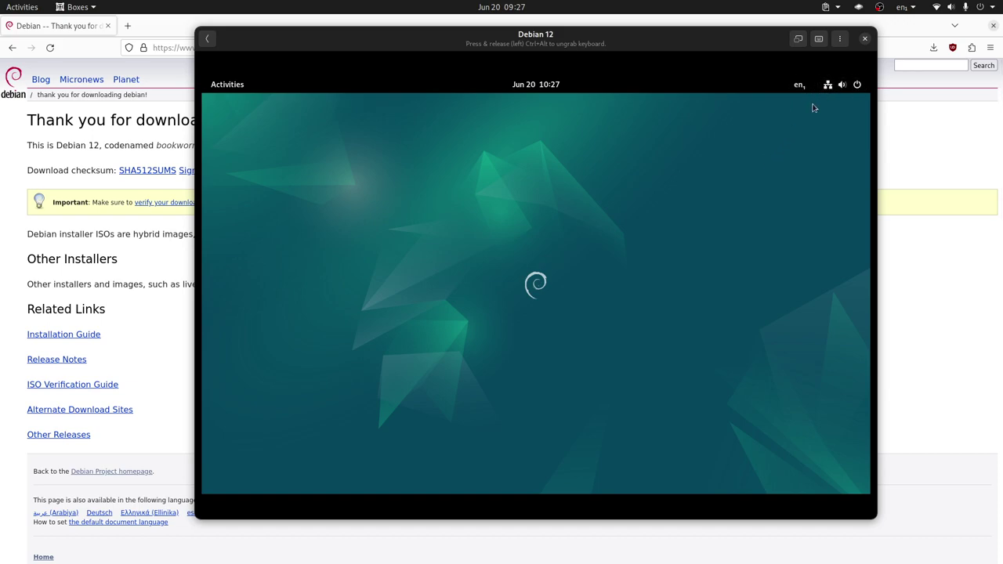
{"action": "left_click", "coordinate": [841, 88]}
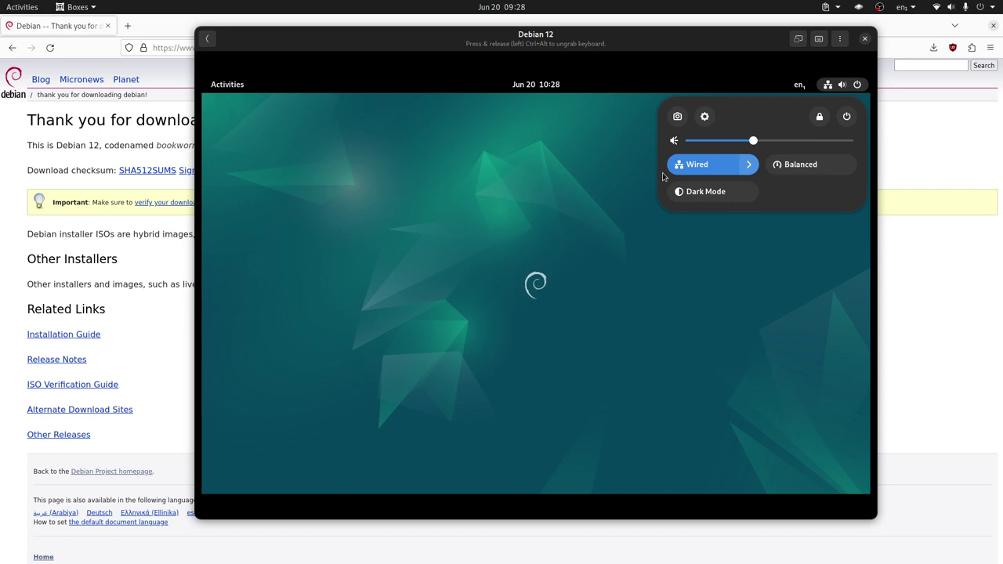
Check the guest's keyboard layouts, then dismiss the host's system menu
{"action": "left_click", "coordinate": [801, 82]}
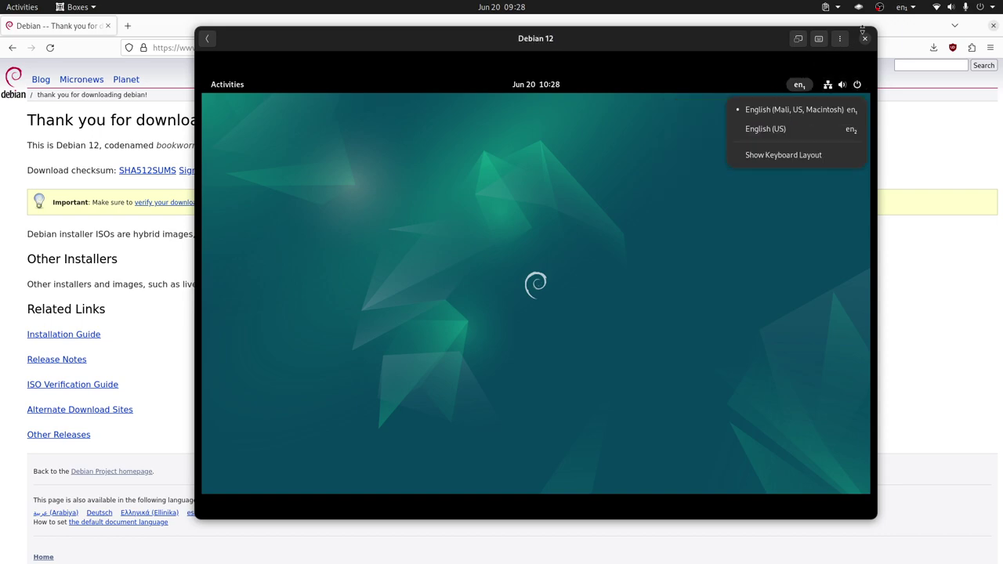
{"action": "left_click", "coordinate": [966, 14]}
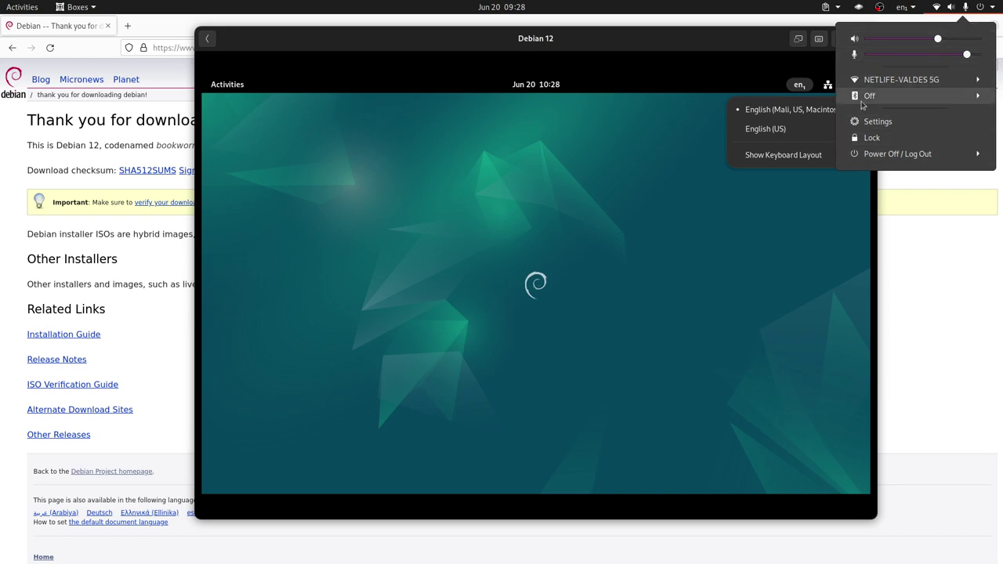
{"action": "left_click", "coordinate": [824, 219]}
Reopen the guest's quick settings menu and launch its Settings app
{"action": "left_click", "coordinate": [844, 86]}
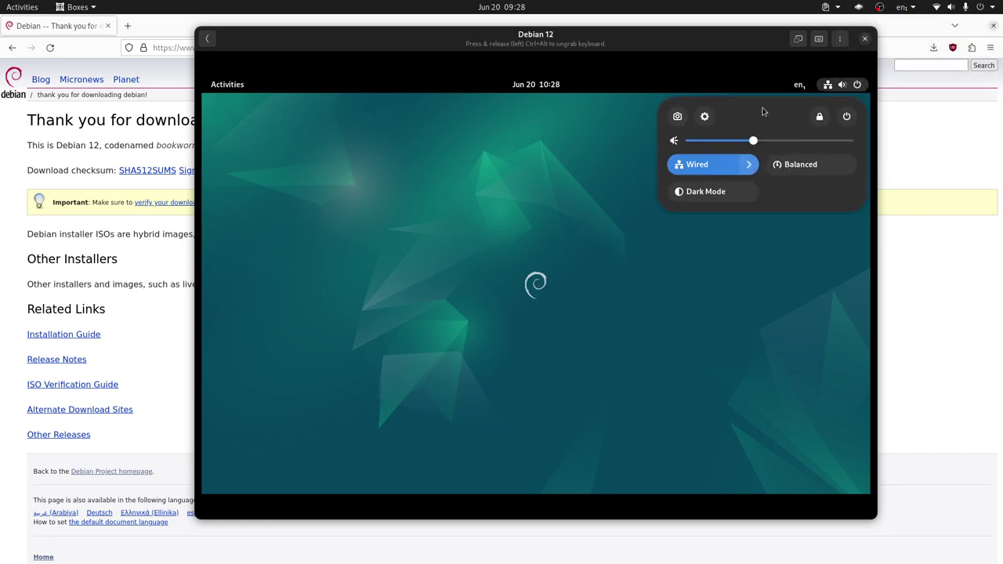
{"action": "left_click", "coordinate": [748, 270]}
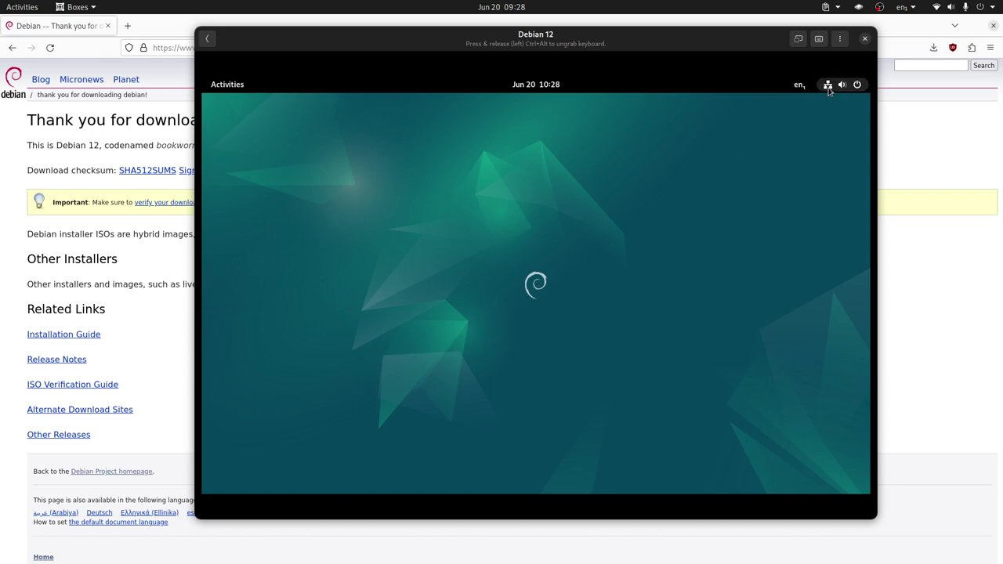
{"action": "left_click", "coordinate": [799, 84]}
{"action": "mouse_move", "coordinate": [836, 87]}
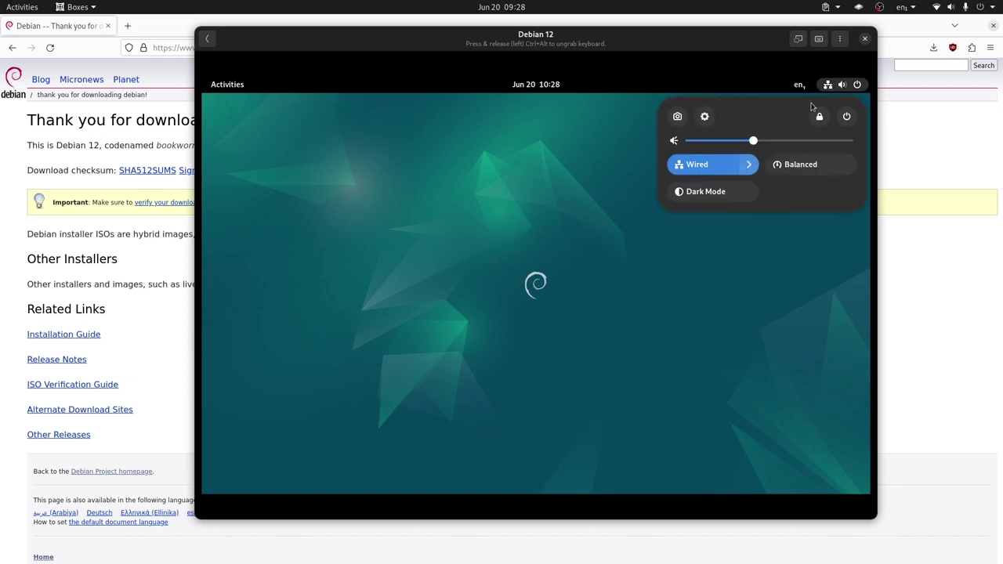
{"action": "left_click", "coordinate": [705, 117]}
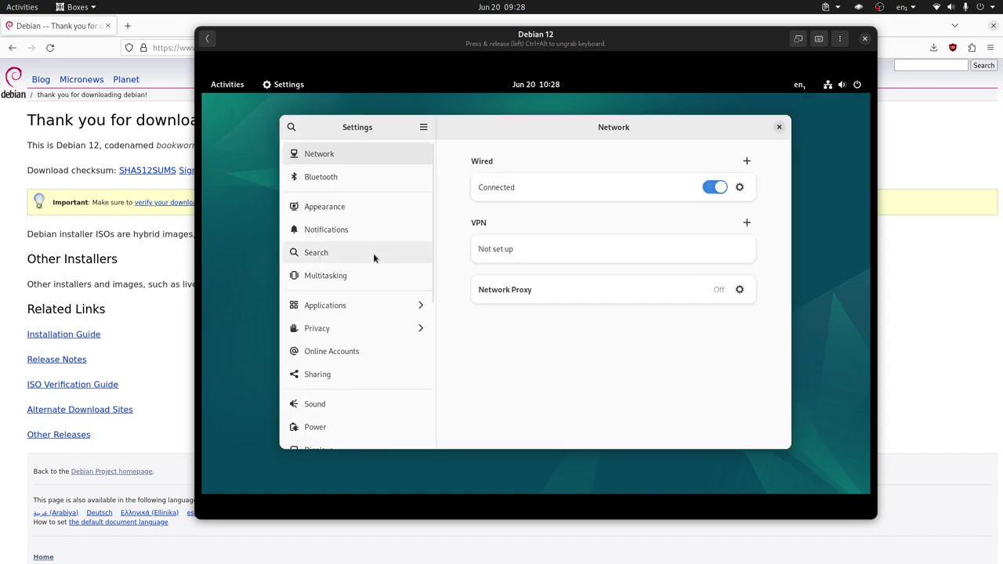
Set the guest display to 1920×1080 (16:9), keep the change, and maximize the Boxes window
{"action": "scroll", "coordinate": [373, 253], "scroll_direction": "down", "scroll_amount": 4}
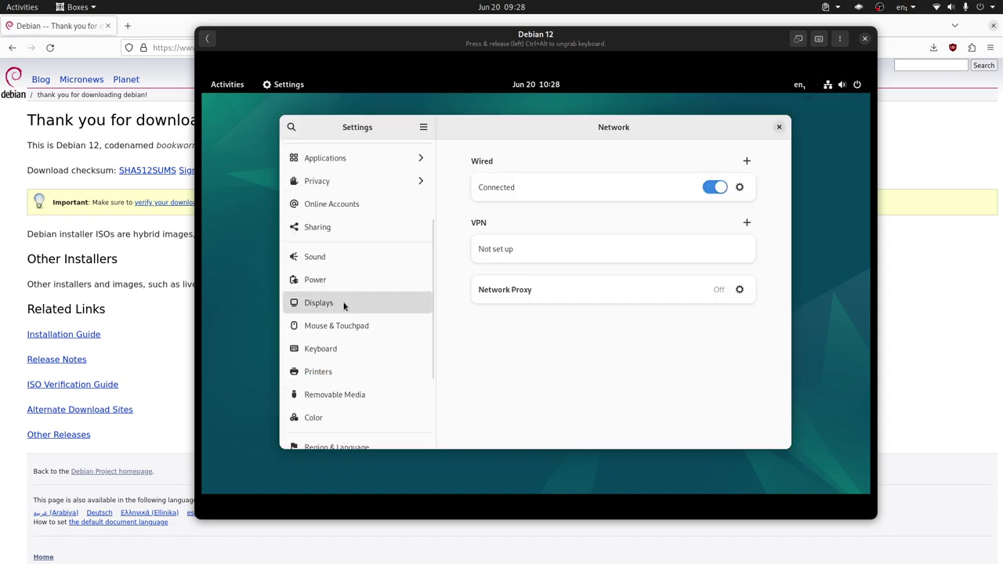
{"action": "left_click", "coordinate": [343, 305]}
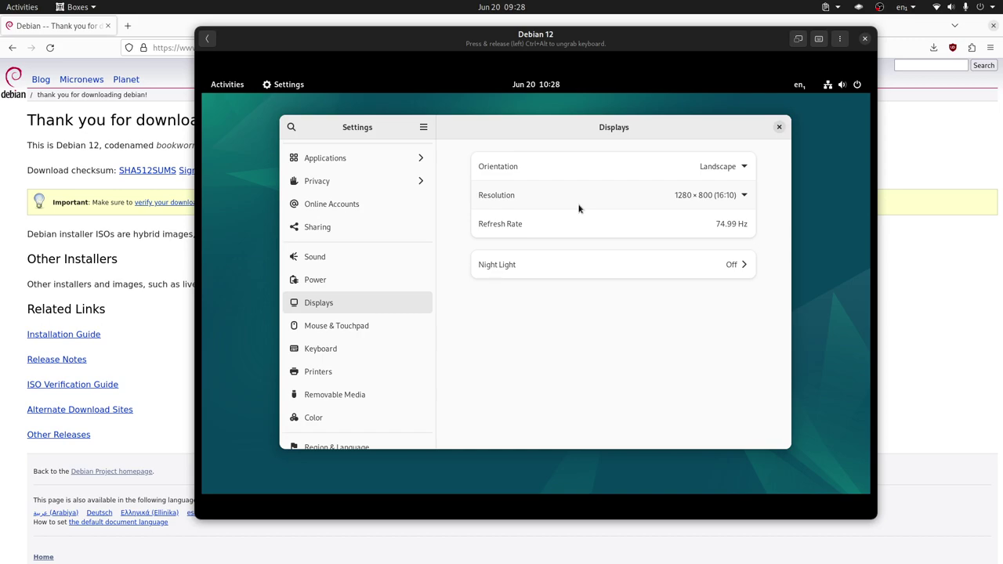
{"action": "left_click", "coordinate": [721, 195]}
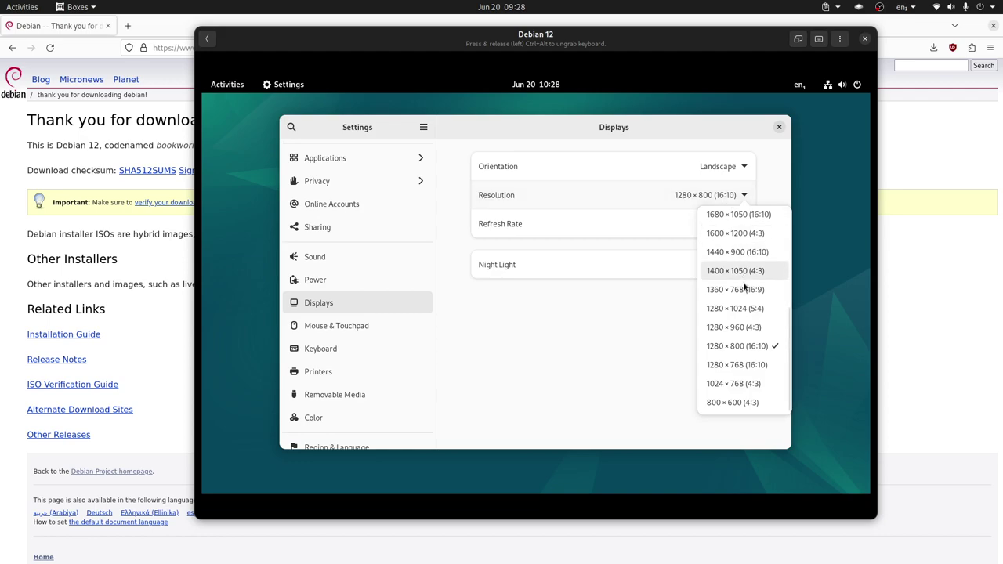
{"action": "scroll", "coordinate": [745, 287], "scroll_direction": "up", "scroll_amount": 2}
{"action": "left_click", "coordinate": [740, 214]}
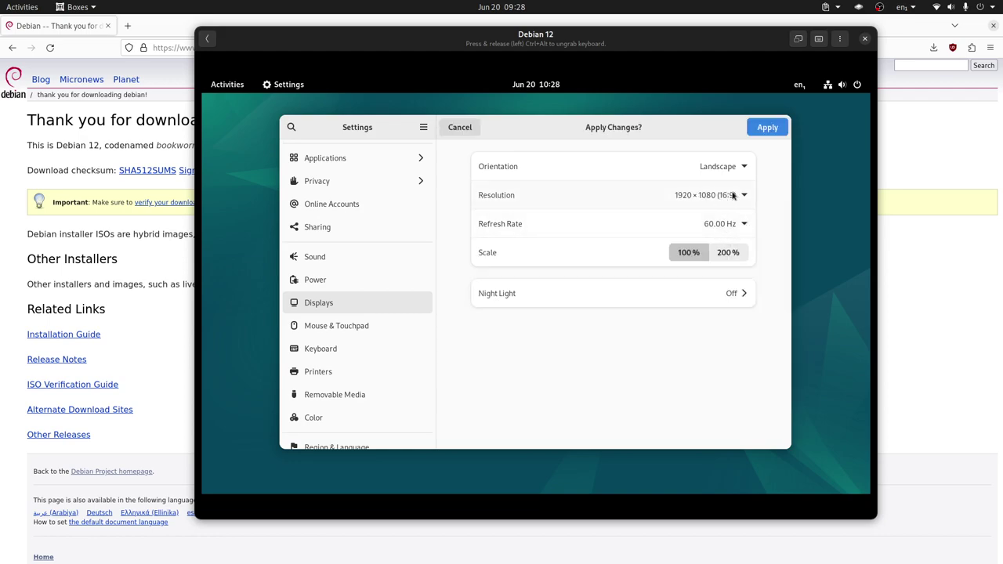
{"action": "left_click", "coordinate": [772, 130]}
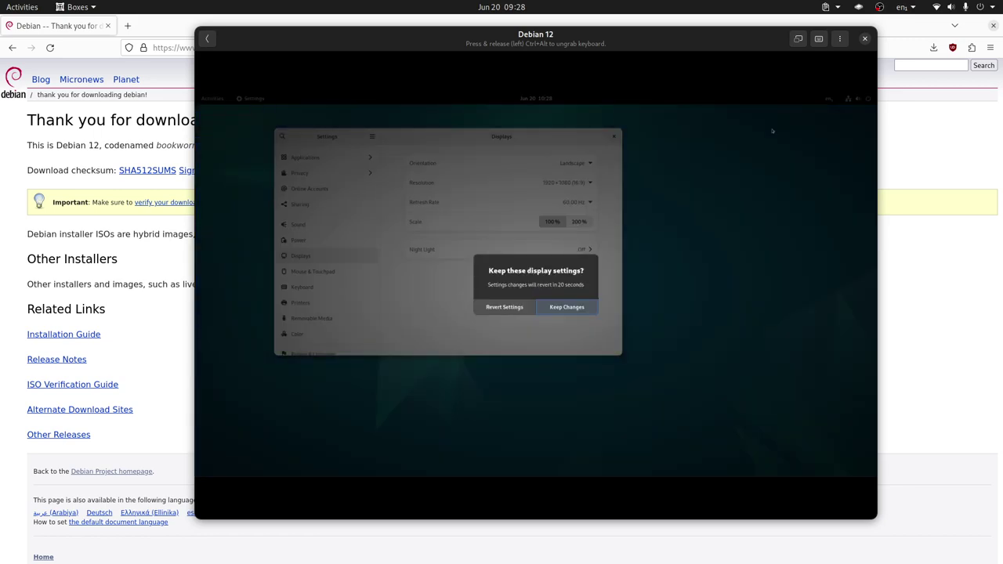
{"action": "left_click", "coordinate": [583, 311]}
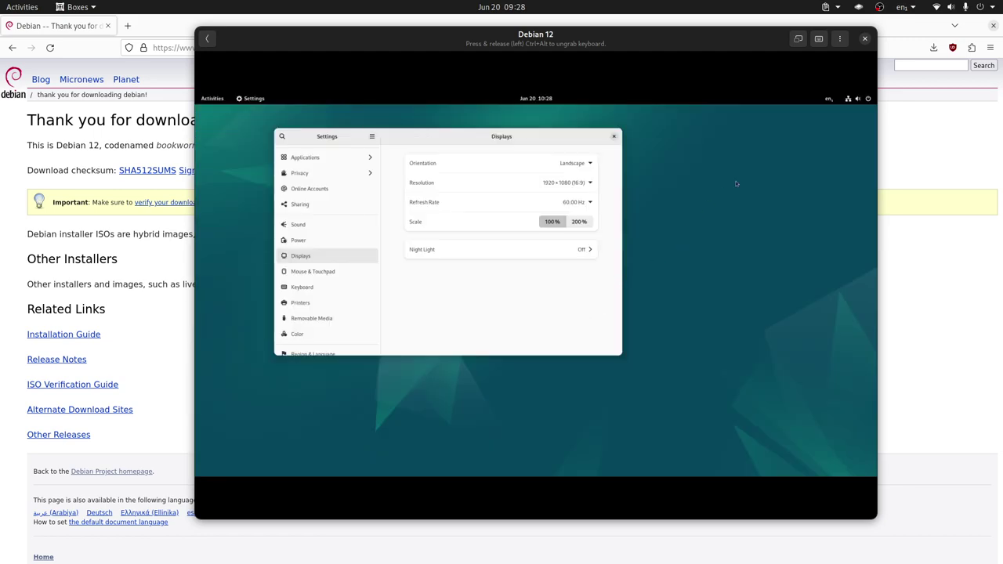
{"action": "double_click", "coordinate": [739, 43]}
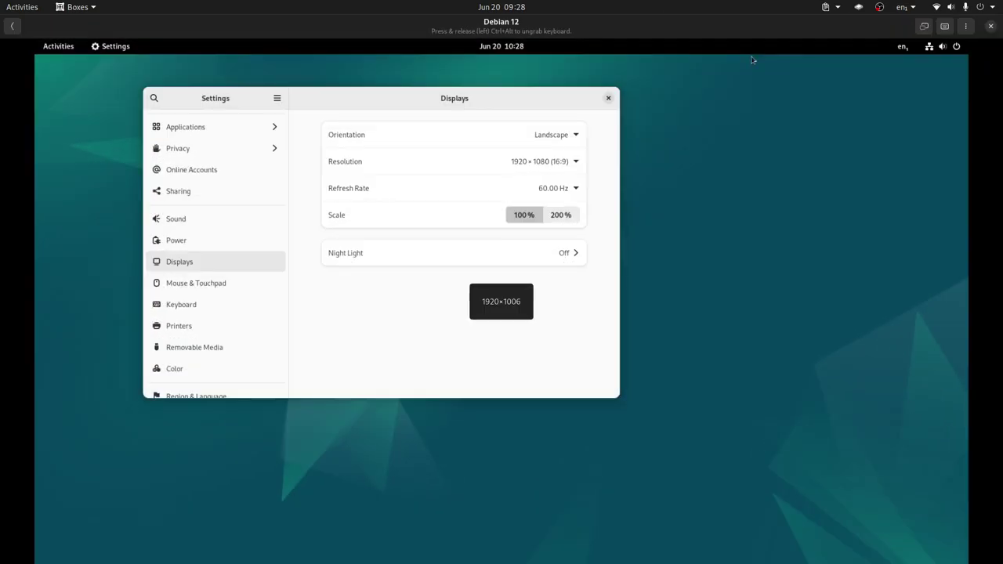
Make the VM fullscreen, close the guest's Settings window, and bring up the Activities overview
{"action": "left_click", "coordinate": [923, 26]}
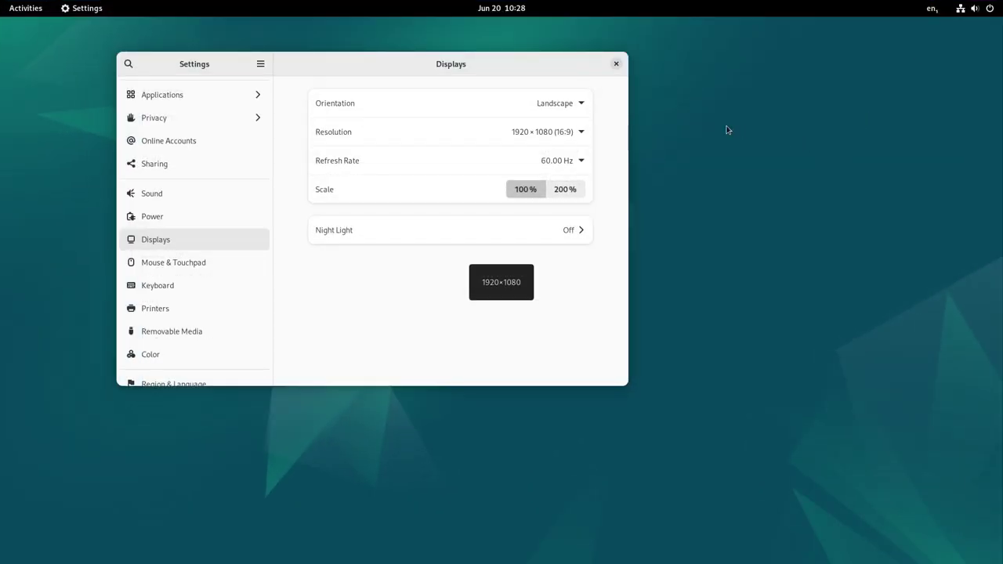
{"action": "left_click", "coordinate": [616, 63]}
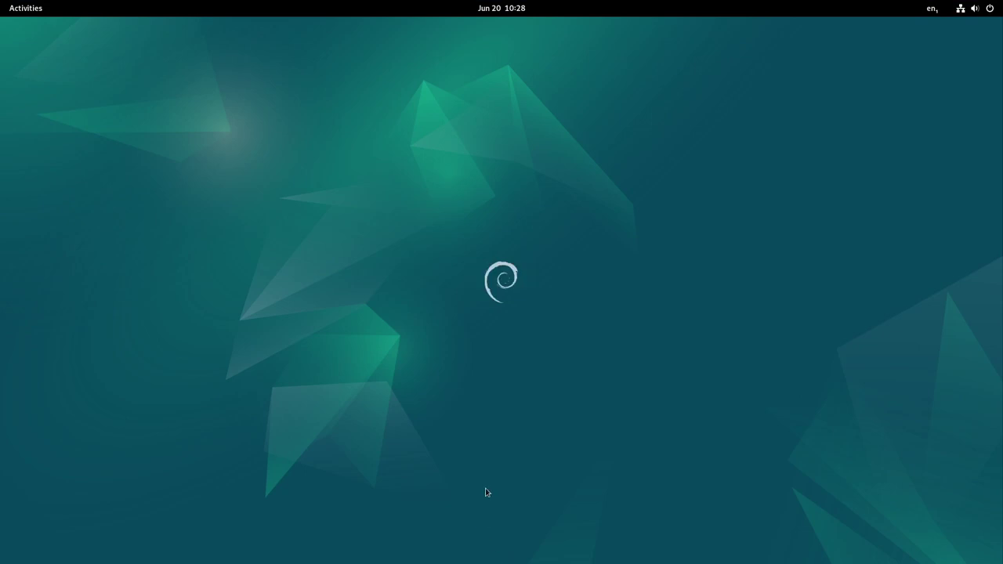
{"action": "key", "text": "super"}
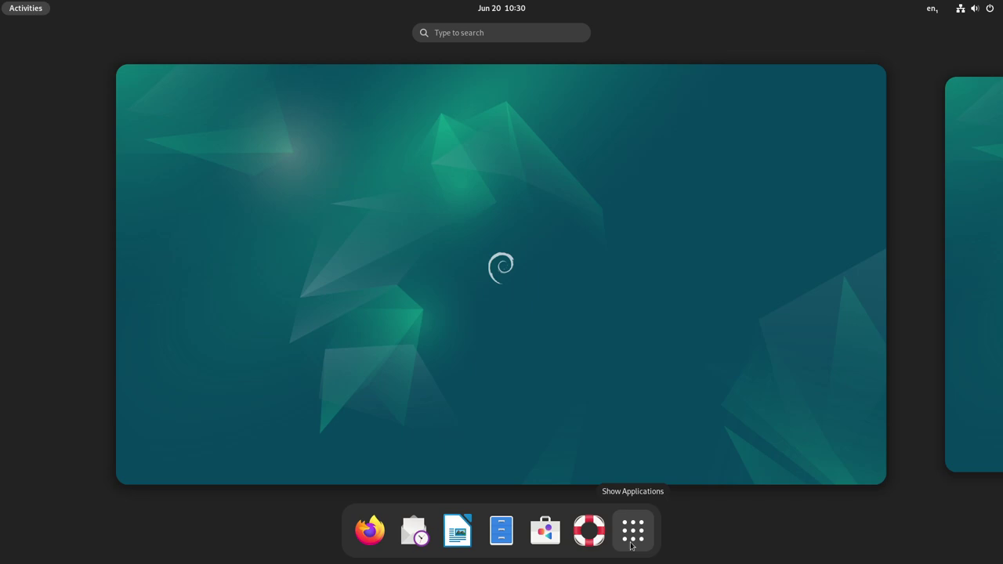
Launch the Software store, move its window up and left, then close it
{"action": "left_click", "coordinate": [546, 531]}
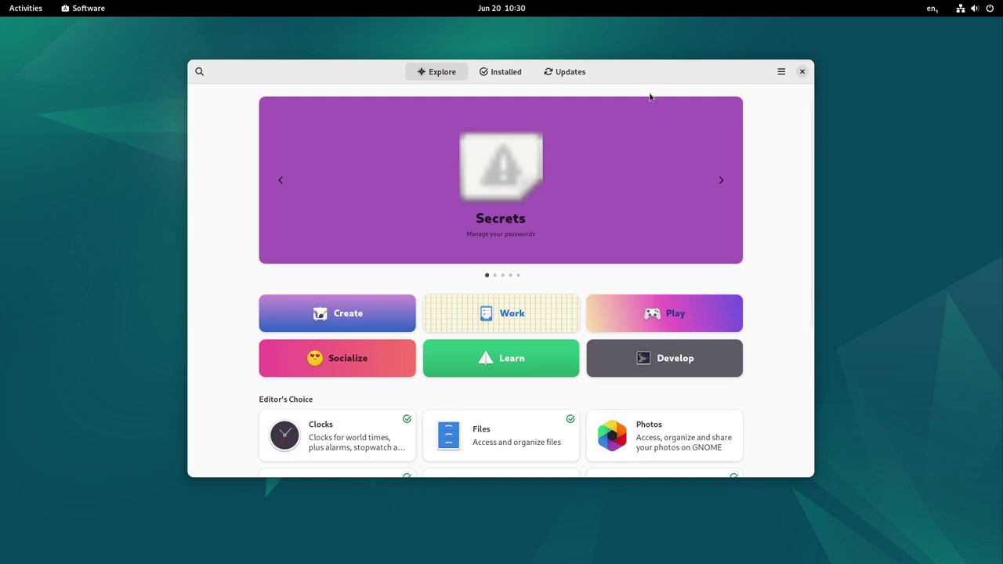
{"action": "left_click_drag", "start_coordinate": [650, 76], "coordinate": [613, 56]}
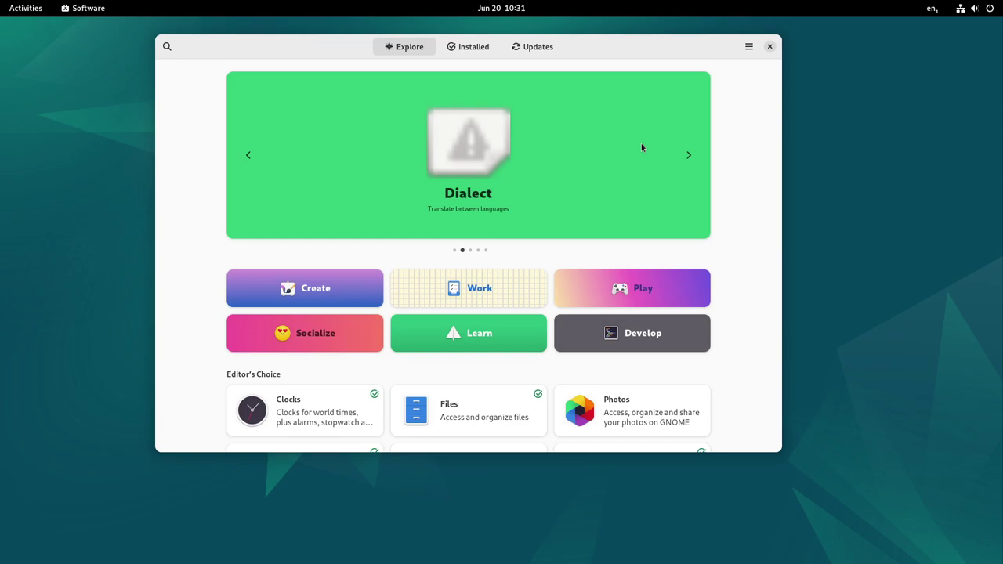
{"action": "left_click", "coordinate": [770, 47]}
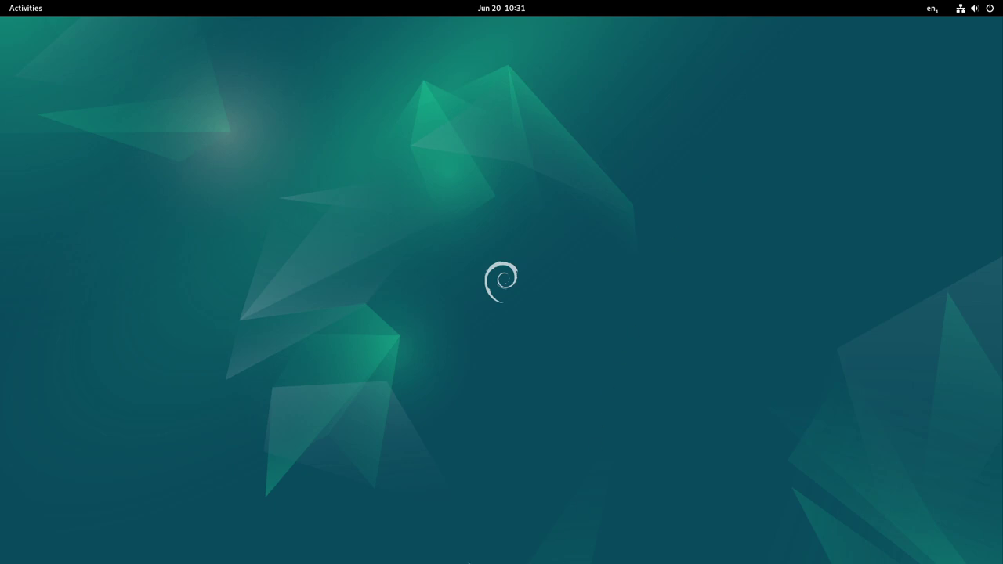
Switch to the empty second workspace and launch Firefox ESR from the dash there
{"action": "key", "text": "super"}
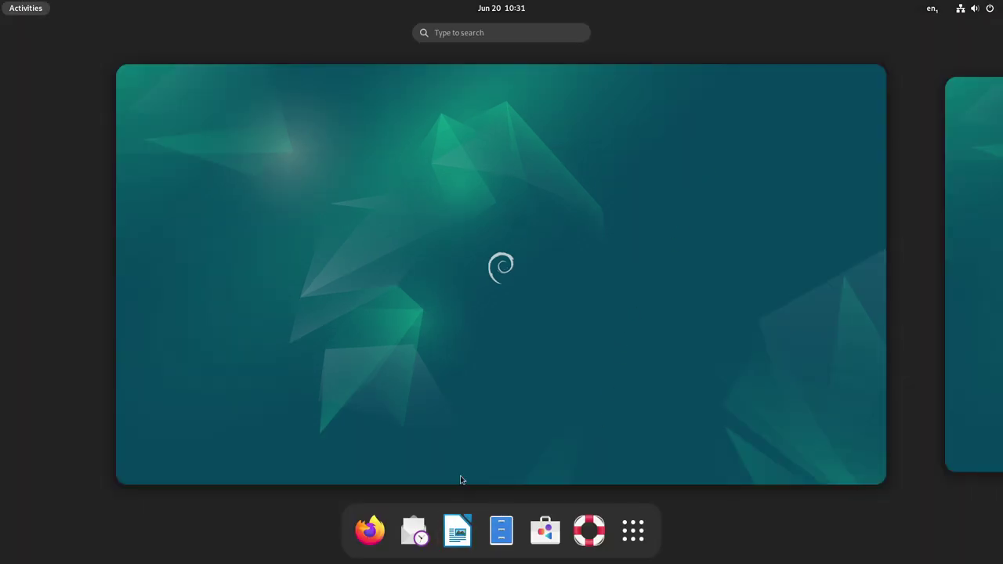
{"action": "left_click", "coordinate": [998, 310]}
{"action": "left_click", "coordinate": [697, 310]}
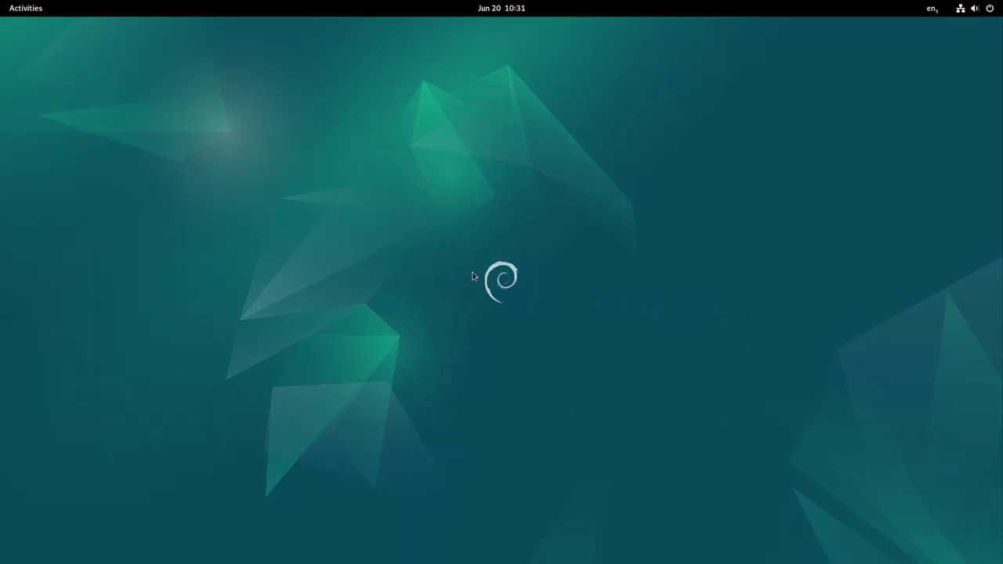
{"action": "key", "text": "super"}
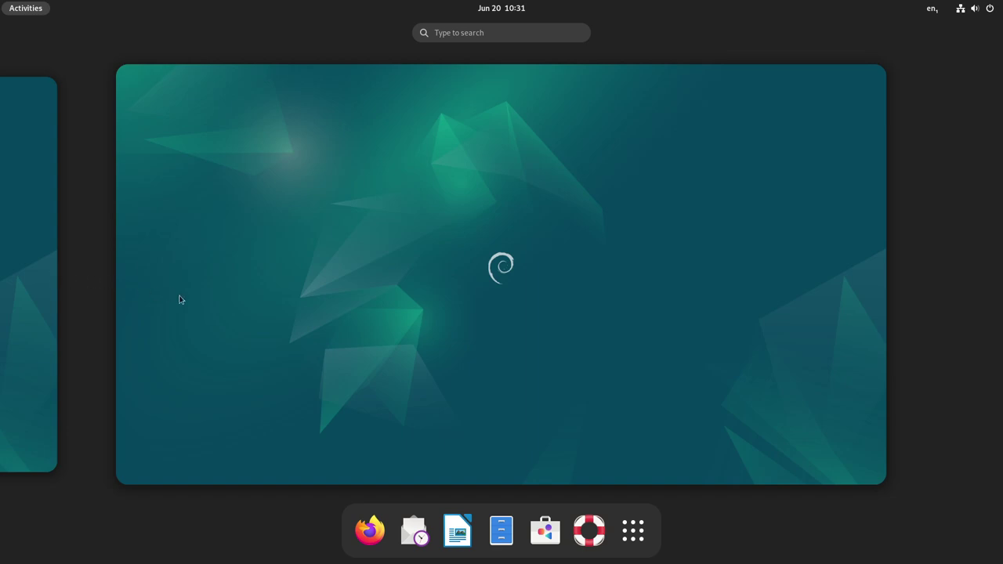
{"action": "key", "text": "super"}
{"action": "key", "text": "super"}
{"action": "left_click", "coordinate": [370, 531]}
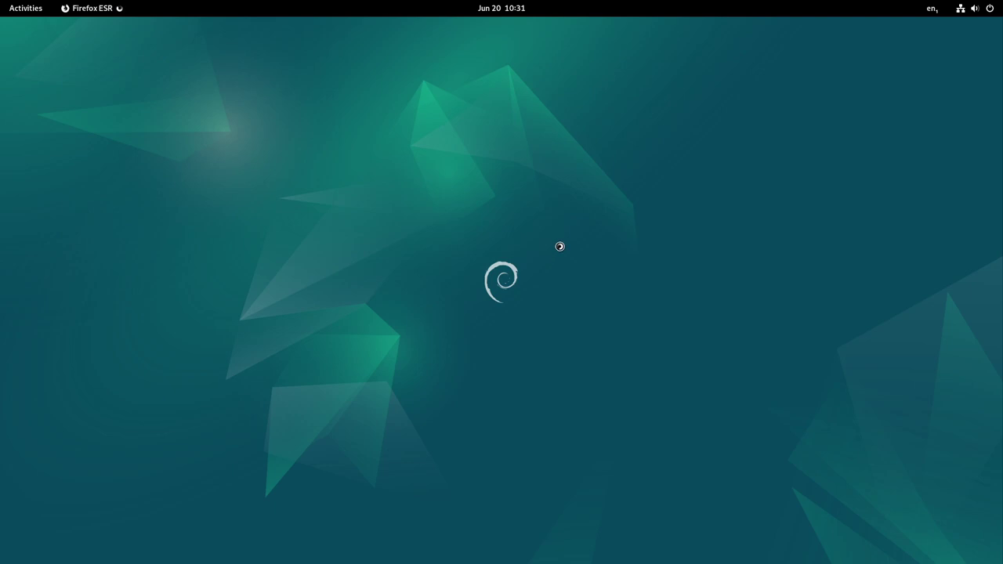
Toggle the Activities overview open and closed, returning to the plain desktop
{"action": "key", "text": "super"}
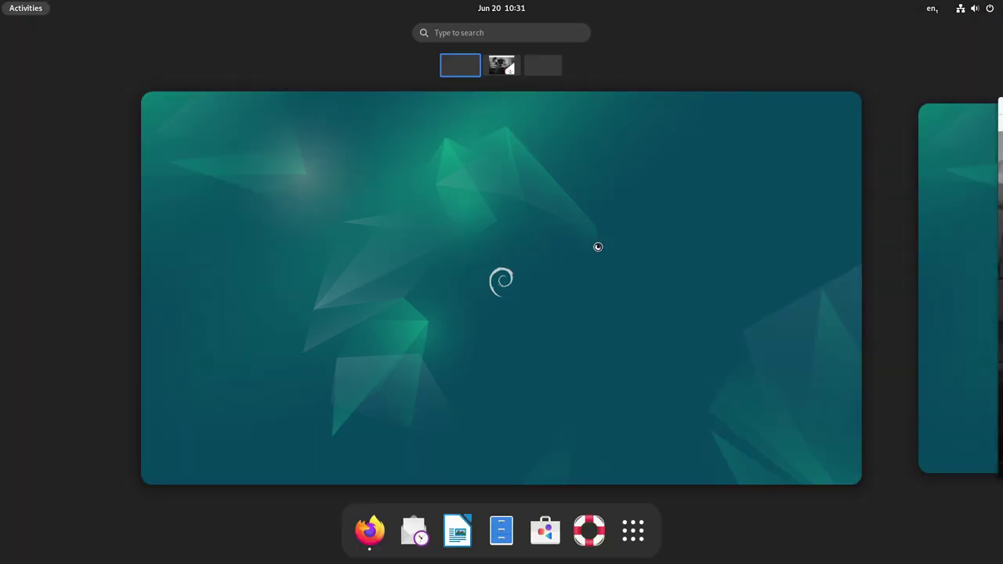
{"action": "left_click", "coordinate": [783, 298]}
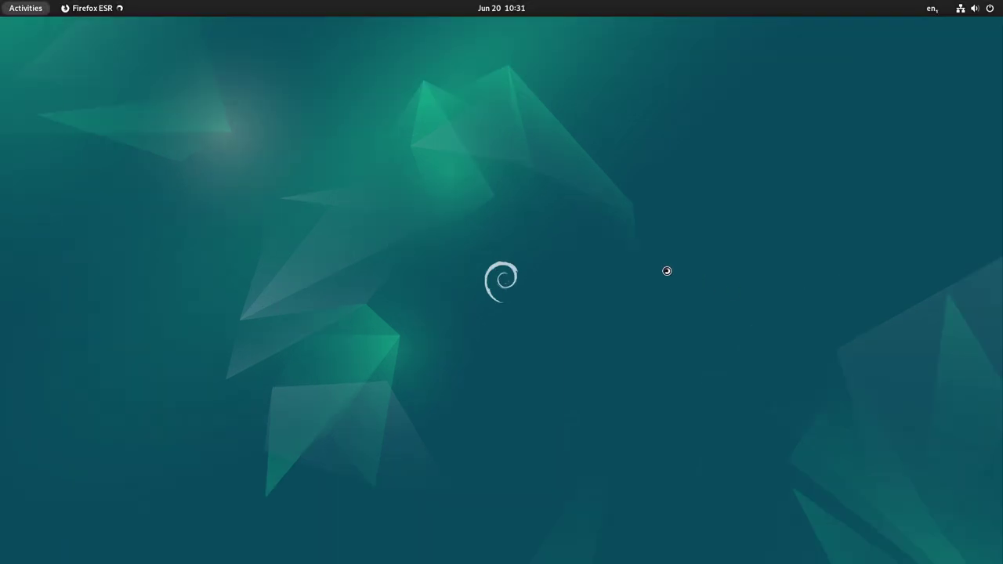
{"action": "key", "text": "super"}
{"action": "left_click", "coordinate": [744, 302]}
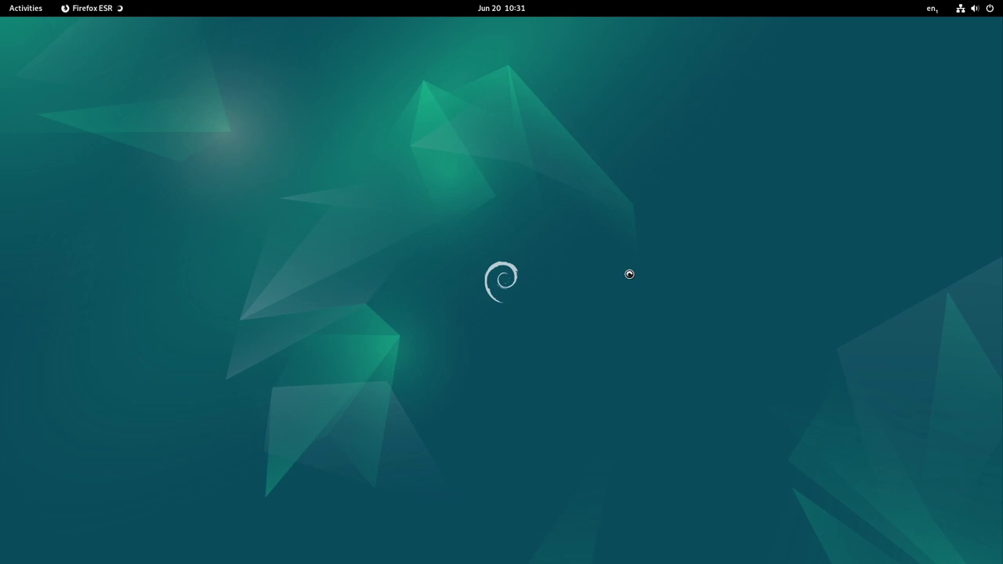
Launch Files at the Home folder, then switch to the Firefox workspace
{"action": "key", "text": "super"}
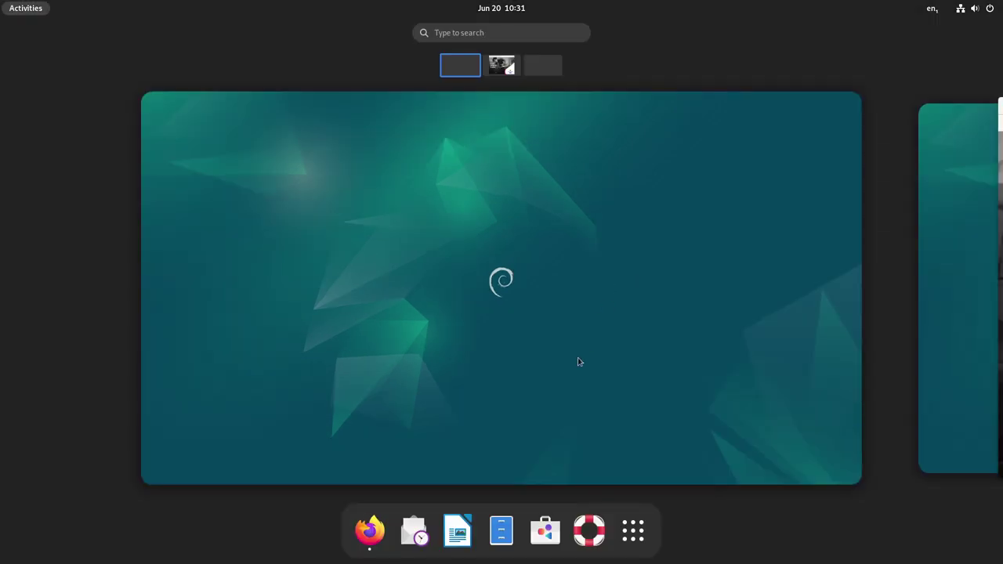
{"action": "left_click", "coordinate": [501, 531]}
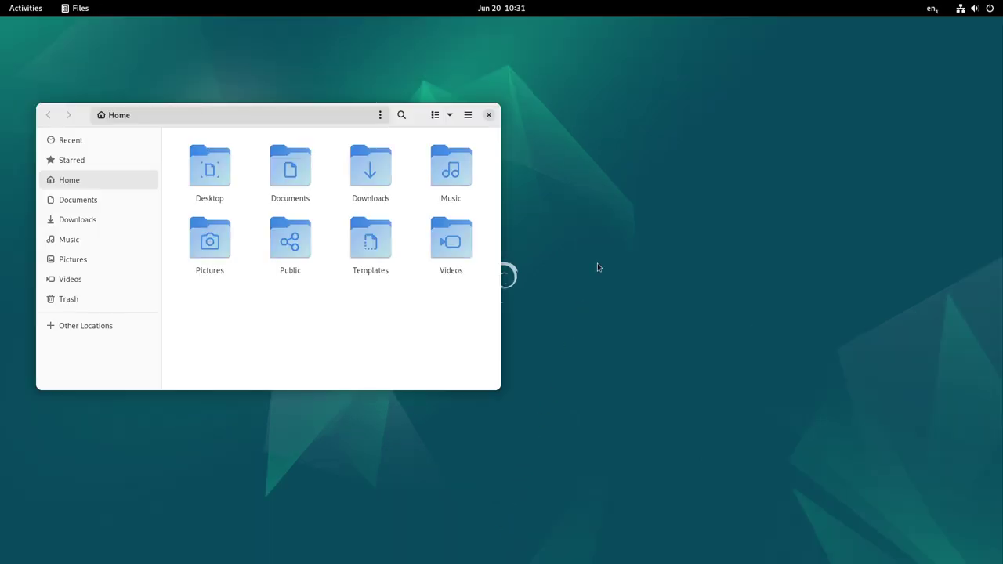
{"action": "key", "text": "super"}
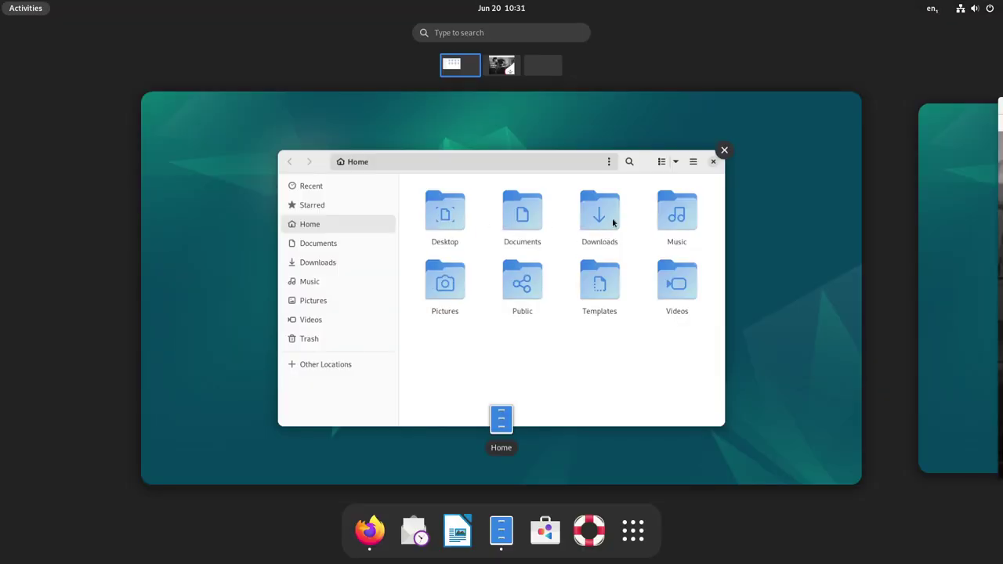
{"action": "left_click", "coordinate": [496, 62]}
Cycle repeatedly through the Files, Firefox and empty third workspaces, ending with Firefox in front
{"action": "left_click", "coordinate": [606, 96]}
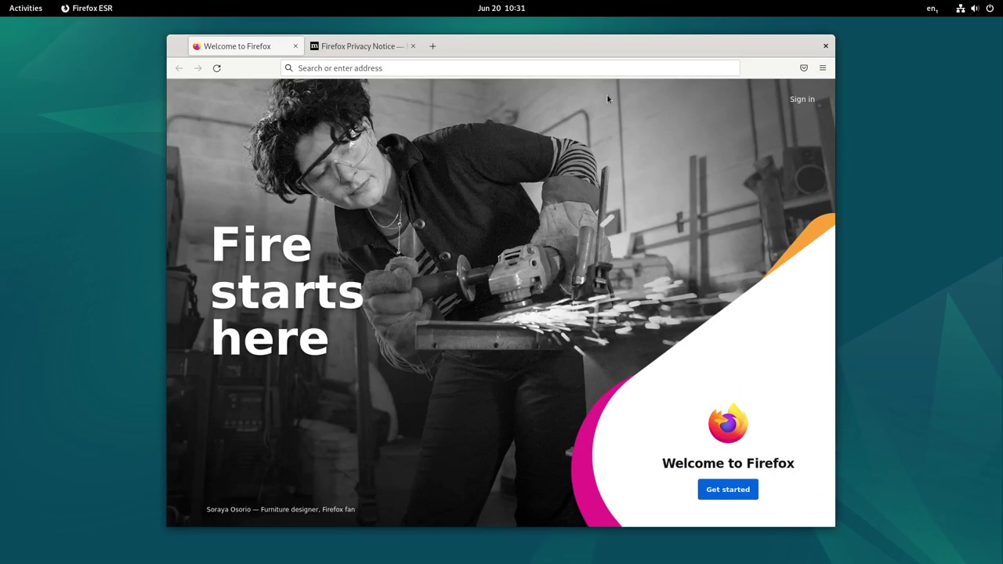
{"action": "key", "text": "super"}
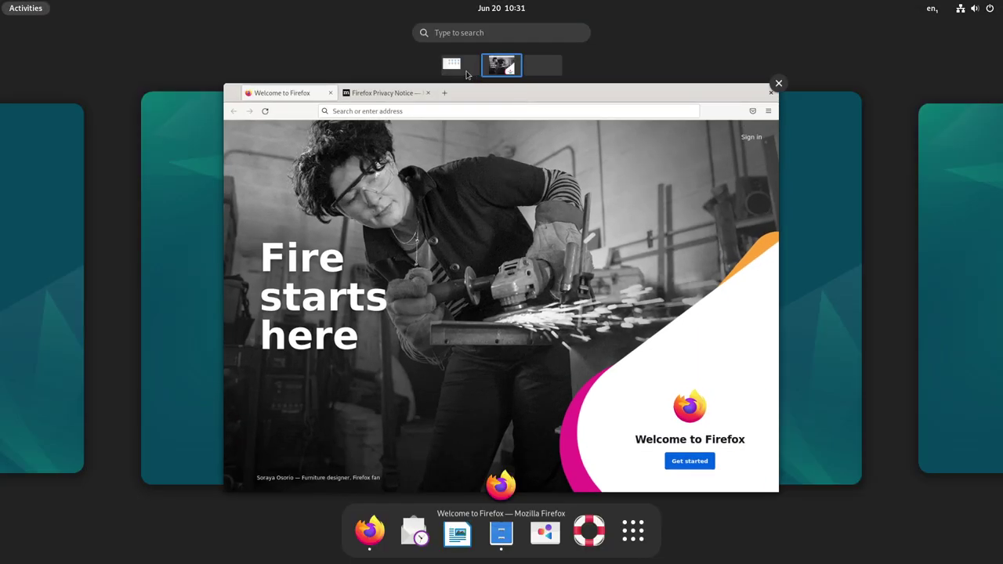
{"action": "left_click", "coordinate": [543, 67]}
{"action": "left_click", "coordinate": [506, 69]}
{"action": "left_click", "coordinate": [460, 67]}
{"action": "left_click", "coordinate": [504, 69]}
{"action": "left_click", "coordinate": [543, 68]}
{"action": "left_click", "coordinate": [461, 67]}
{"action": "left_click", "coordinate": [501, 66]}
{"action": "left_click", "coordinate": [540, 71]}
{"action": "left_click", "coordinate": [461, 69]}
{"action": "left_click", "coordinate": [500, 69]}
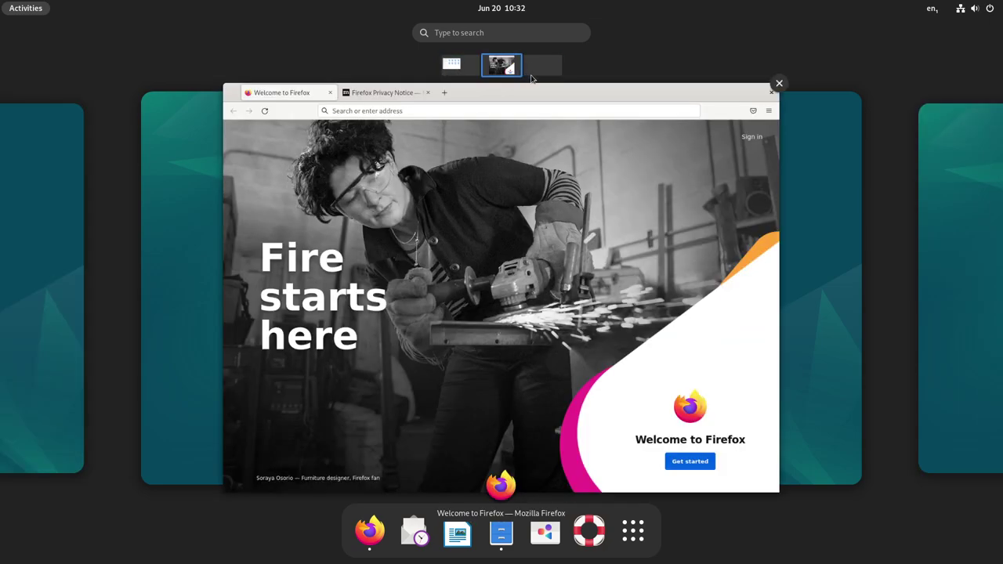
{"action": "left_click", "coordinate": [546, 76]}
{"action": "left_click", "coordinate": [462, 73]}
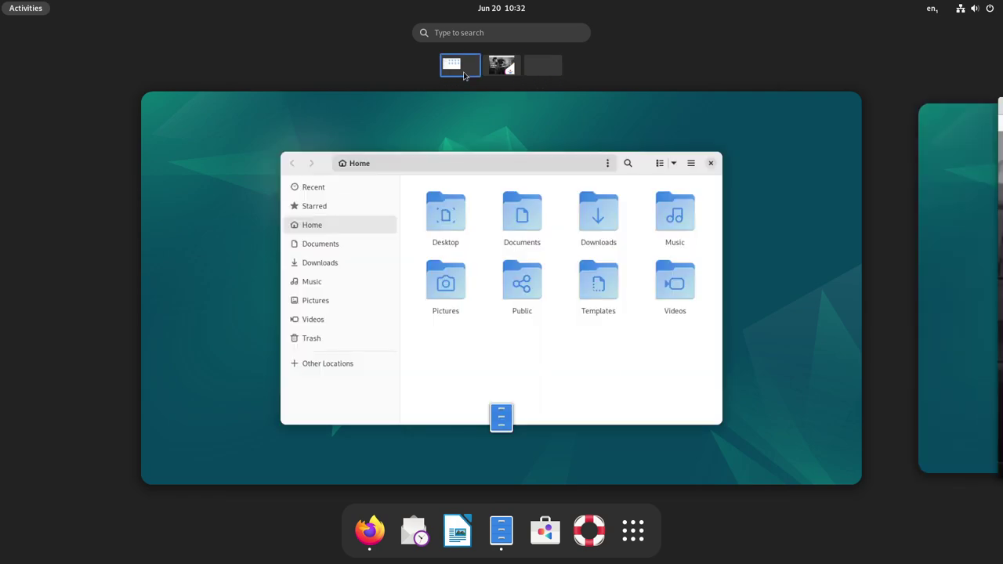
{"action": "left_click", "coordinate": [556, 77]}
{"action": "left_click", "coordinate": [512, 70]}
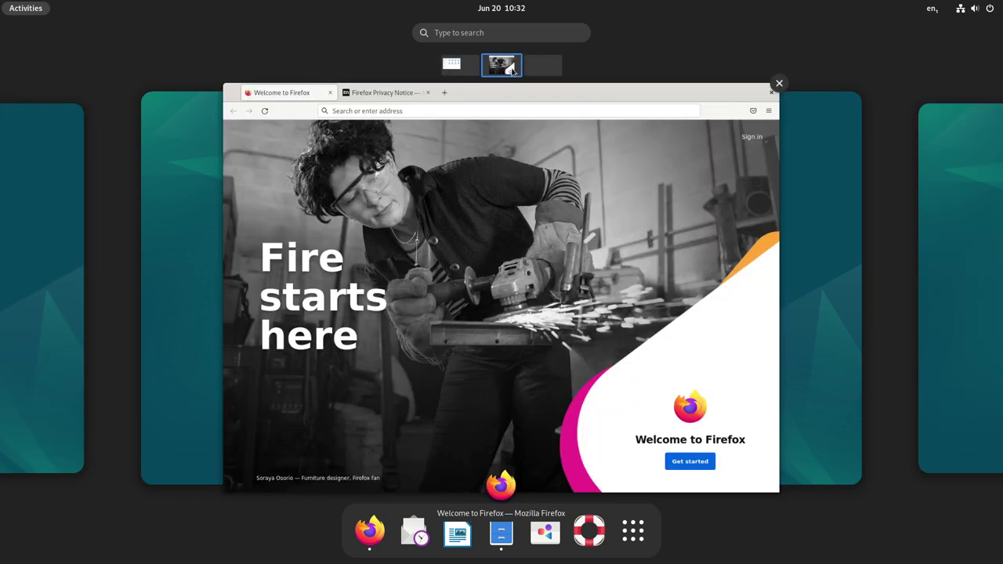
{"action": "left_click", "coordinate": [626, 119]}
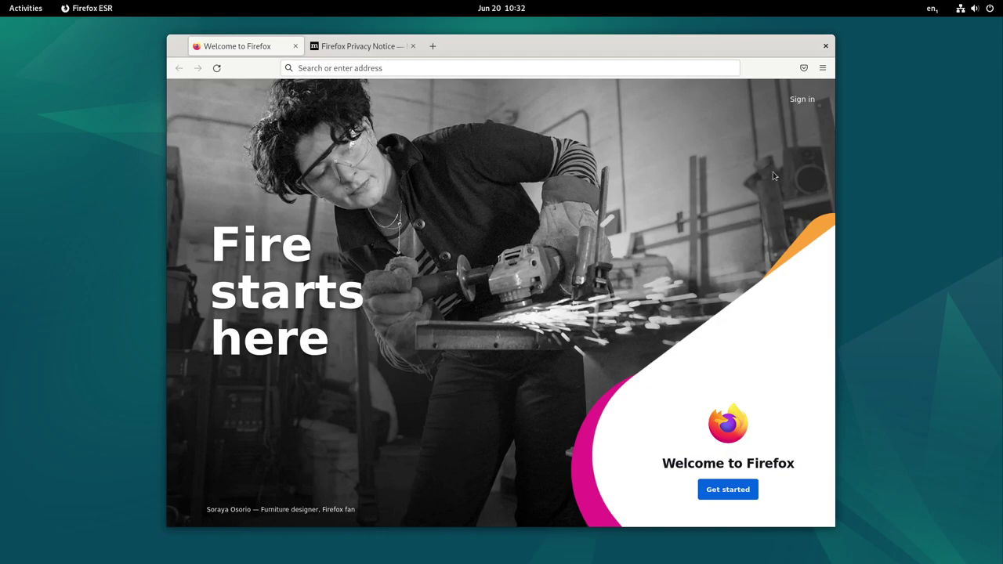
Maximize Firefox, snap it to the left half, then the right half, and maximize again
{"action": "key", "text": "super+Up"}
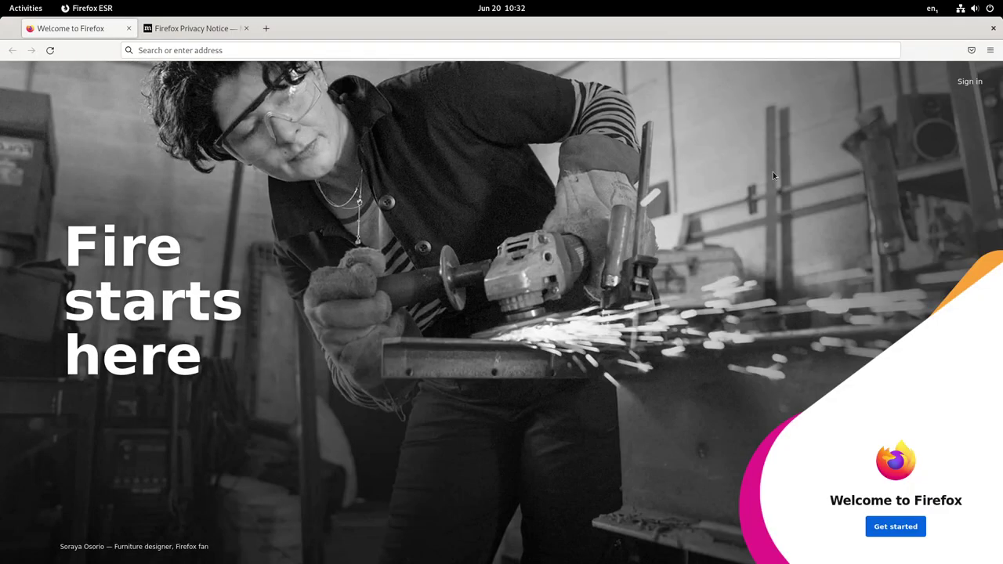
{"action": "key", "text": "super+Left"}
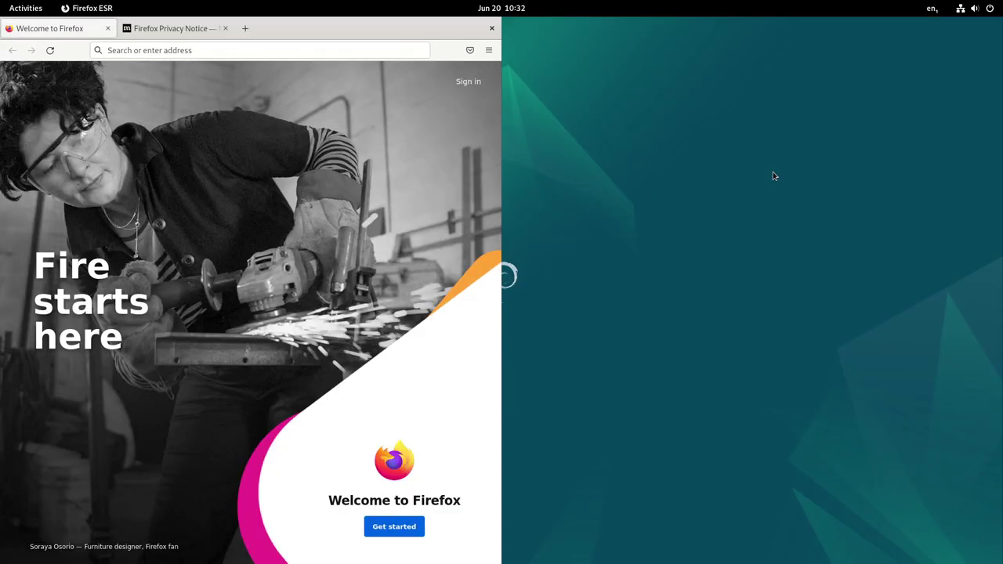
{"action": "key", "text": "super+Right"}
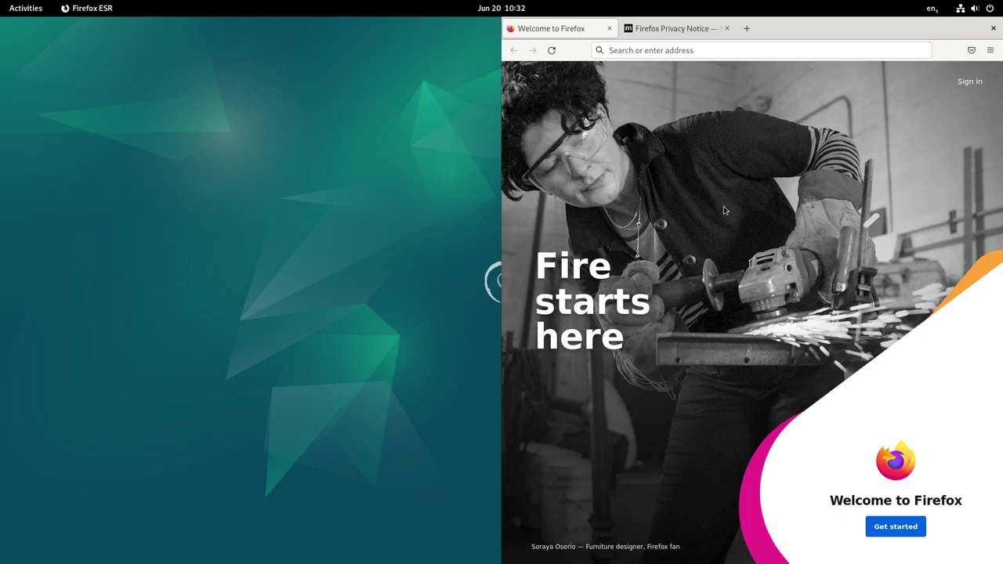
{"action": "key", "text": "super+Up"}
Visit the empty third workspace, then return to the Files workspace desktop
{"action": "key", "text": "super"}
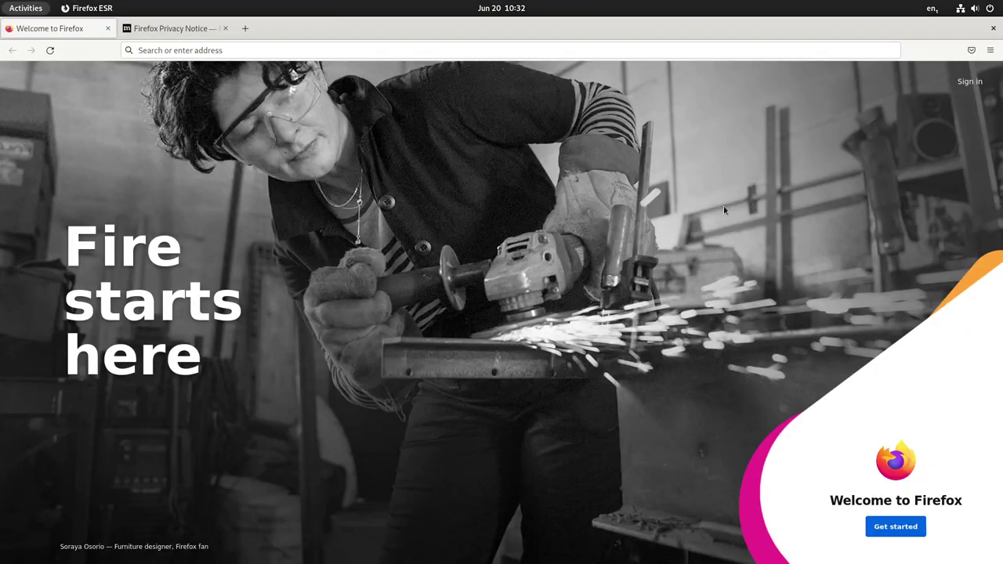
{"action": "left_click", "coordinate": [460, 67]}
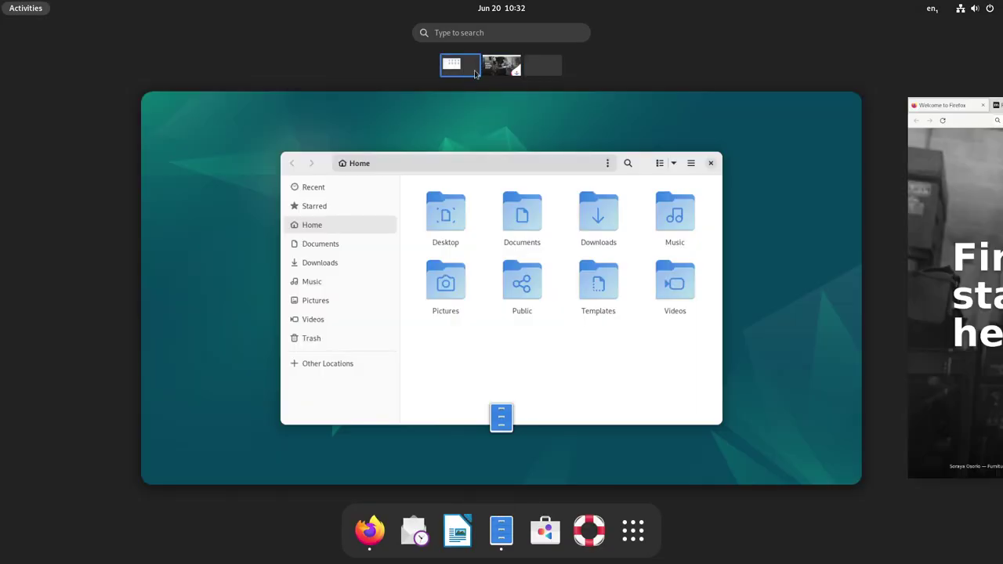
{"action": "left_click", "coordinate": [538, 74]}
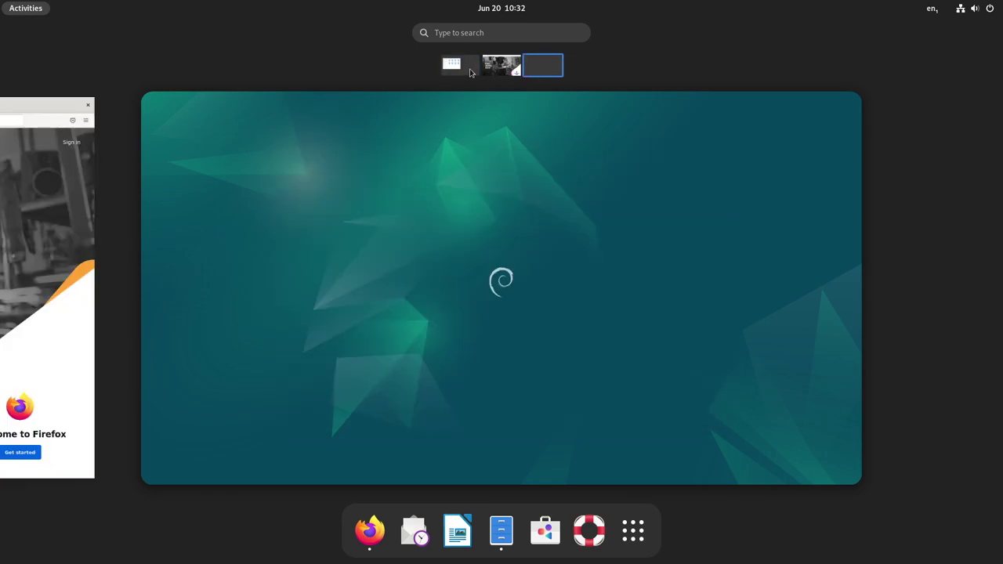
{"action": "left_click", "coordinate": [468, 71]}
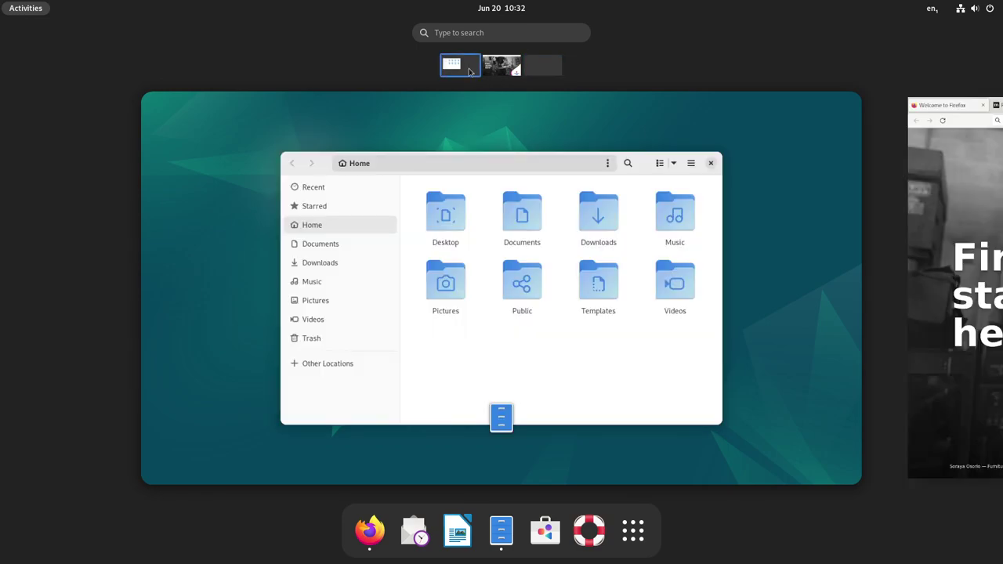
{"action": "left_click", "coordinate": [468, 72]}
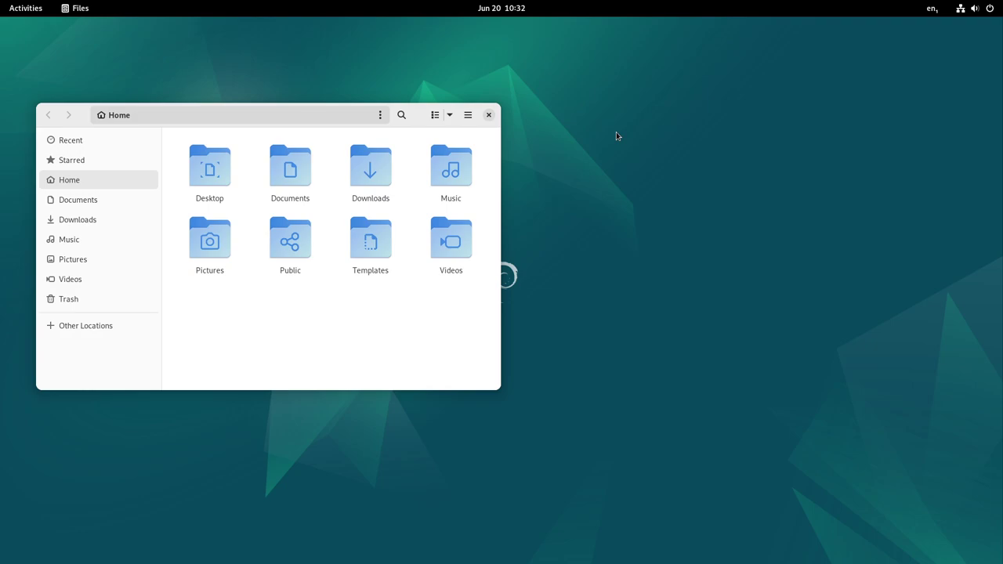
Tour the Firefox, Files and empty workspaces again, then launch LibreOffice Writer on the Files workspace
{"action": "key", "text": "super"}
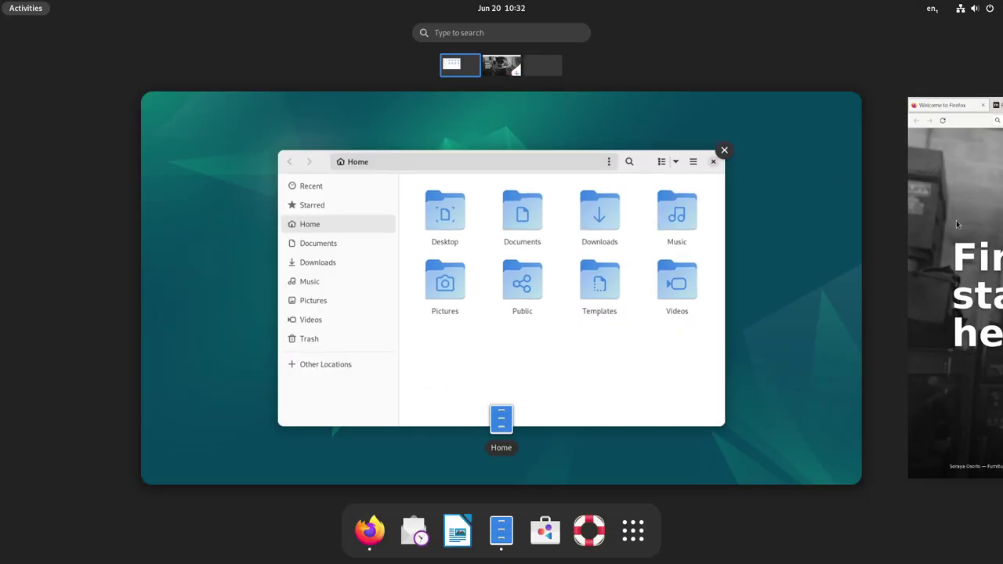
{"action": "left_click", "coordinate": [956, 220]}
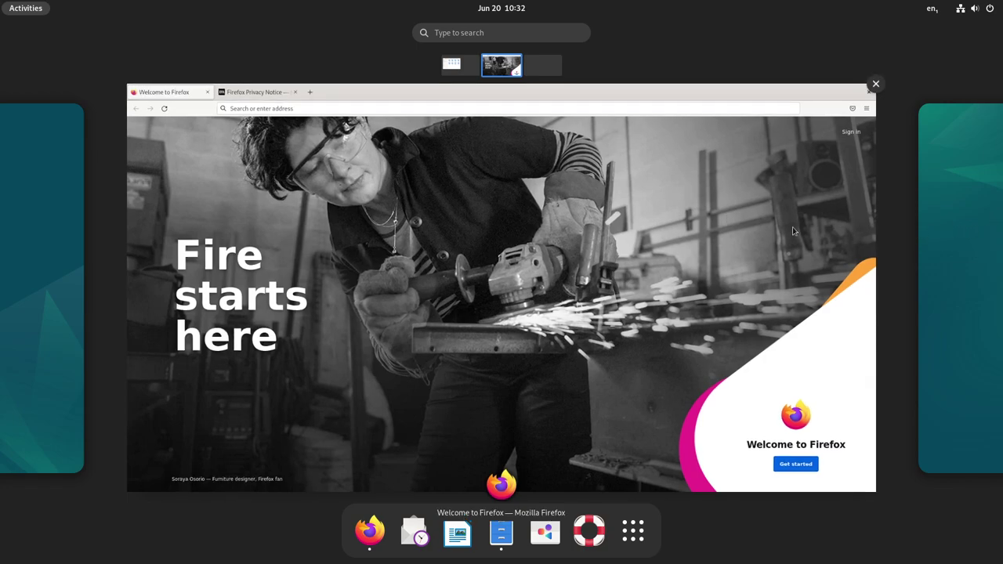
{"action": "left_click", "coordinate": [463, 66]}
{"action": "left_click", "coordinate": [537, 71]}
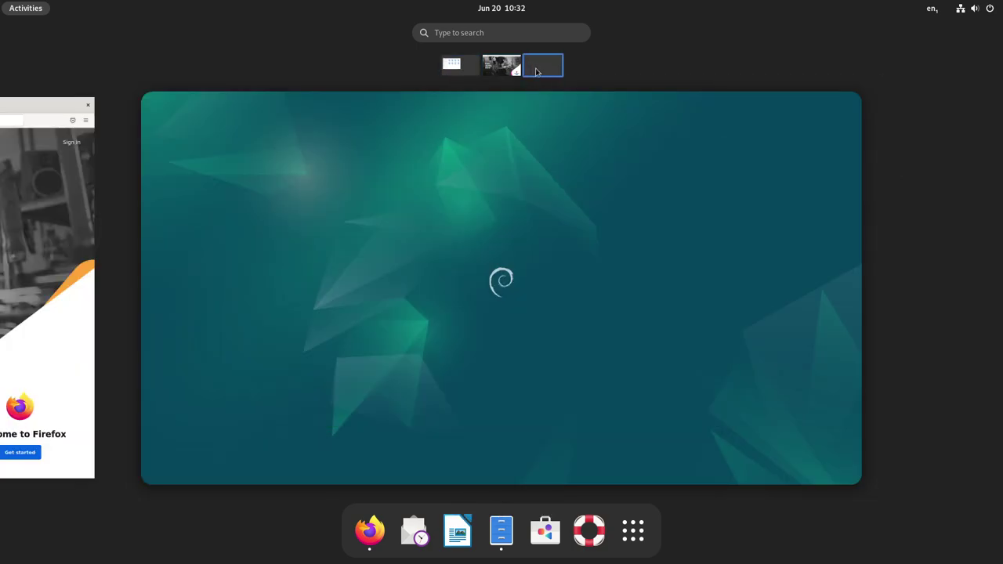
{"action": "scroll", "coordinate": [501, 71], "scroll_direction": "up", "scroll_amount": 2}
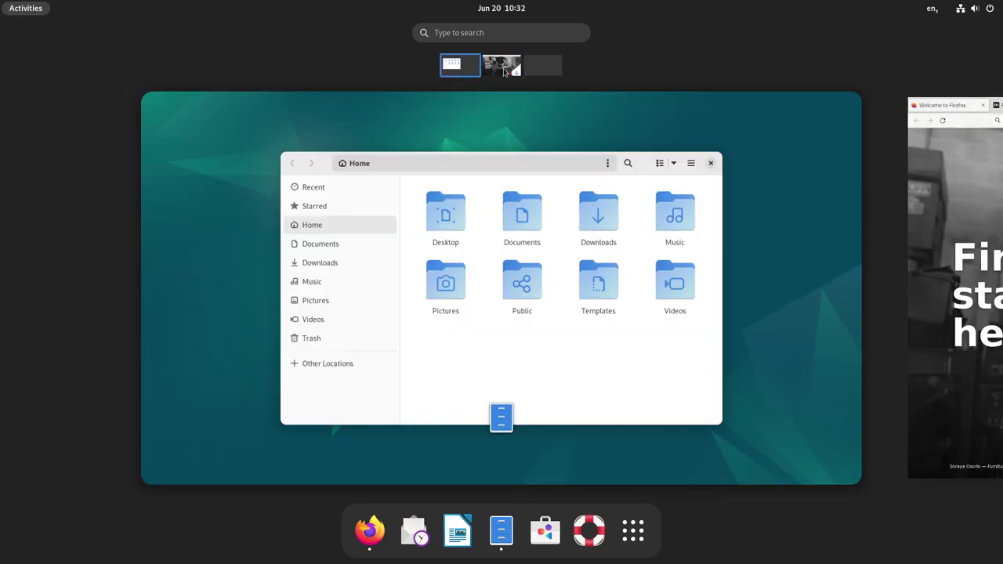
{"action": "left_click", "coordinate": [504, 70]}
{"action": "left_click", "coordinate": [464, 71]}
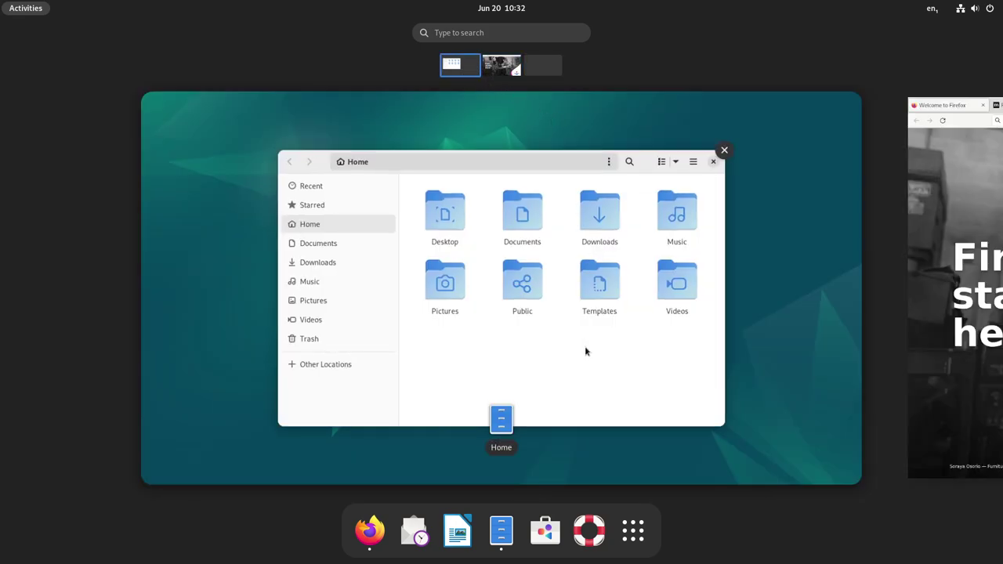
{"action": "left_click", "coordinate": [751, 390]}
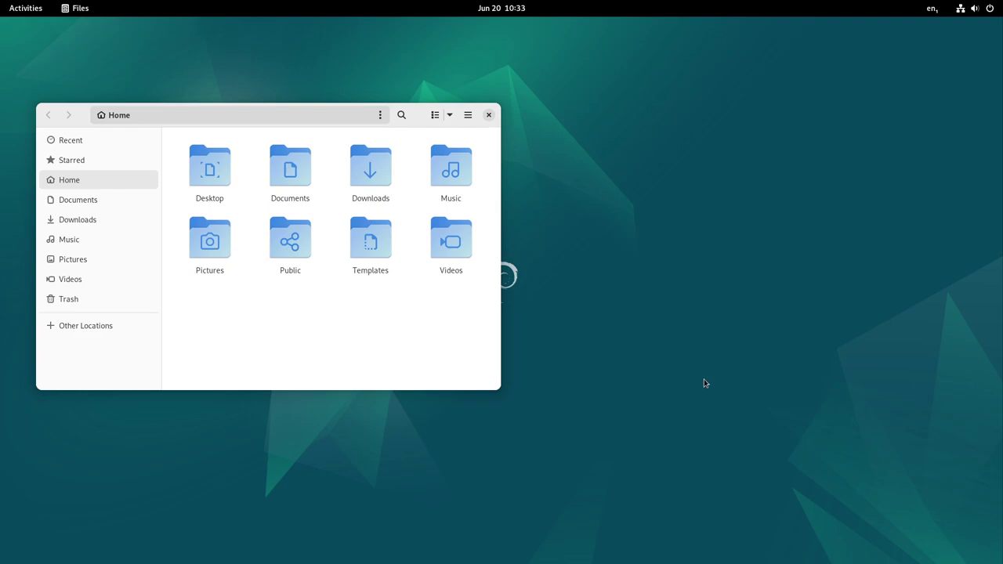
{"action": "key", "text": "super"}
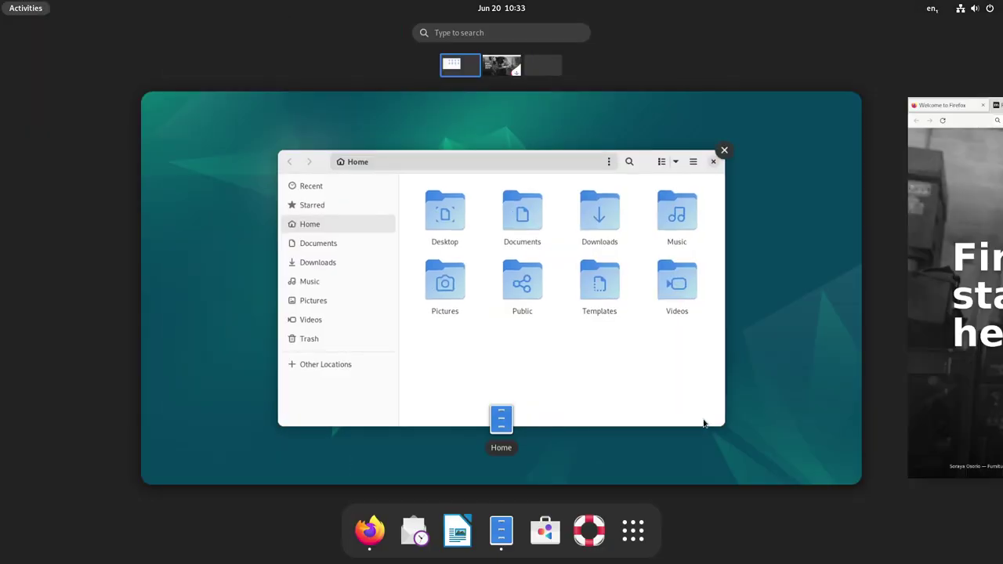
{"action": "left_click", "coordinate": [463, 527]}
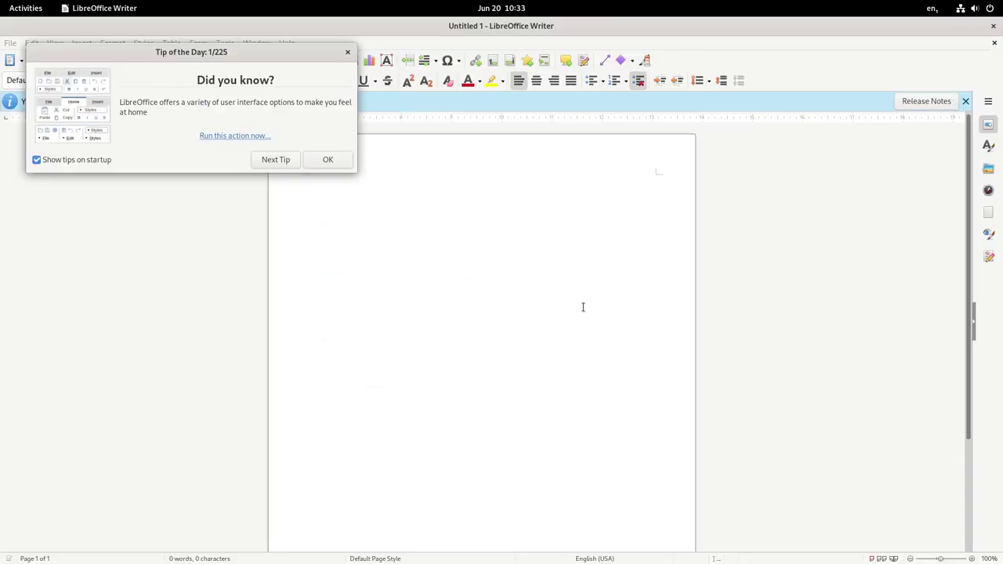
Dismiss Writer's Tip of the Day, bring Firefox back full screen, then show the application grid
{"action": "left_click", "coordinate": [328, 159]}
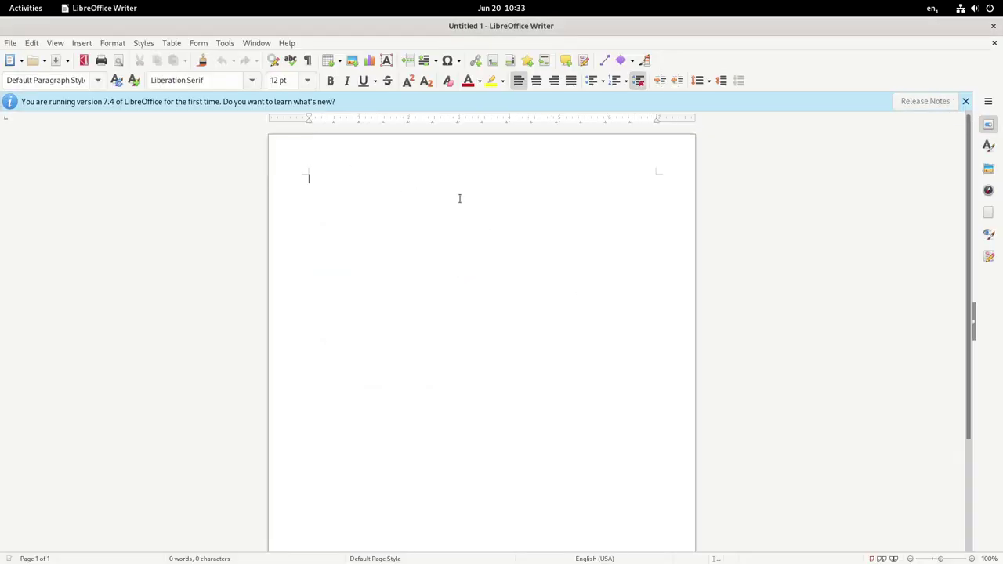
{"action": "key", "text": "super"}
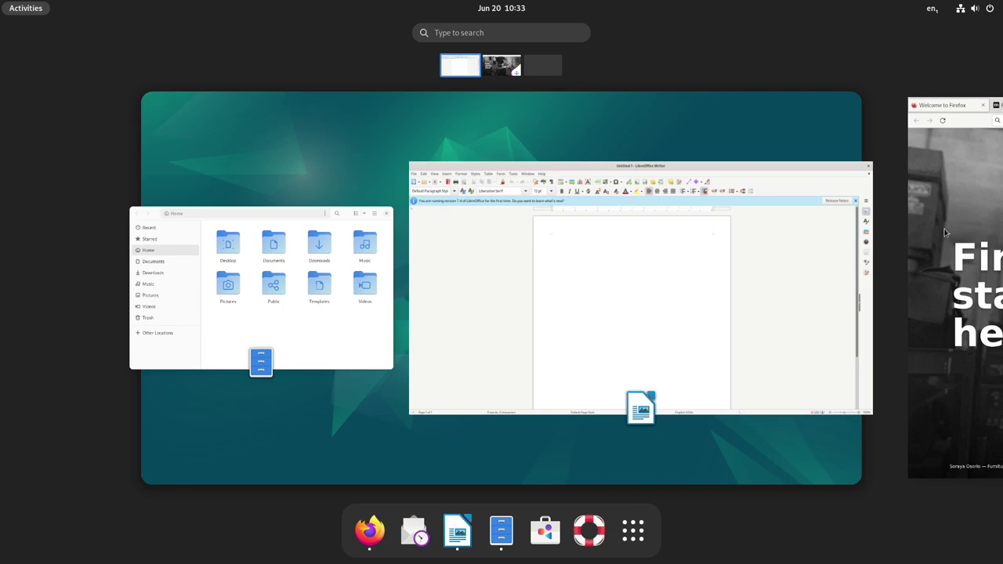
{"action": "left_click", "coordinate": [945, 232]}
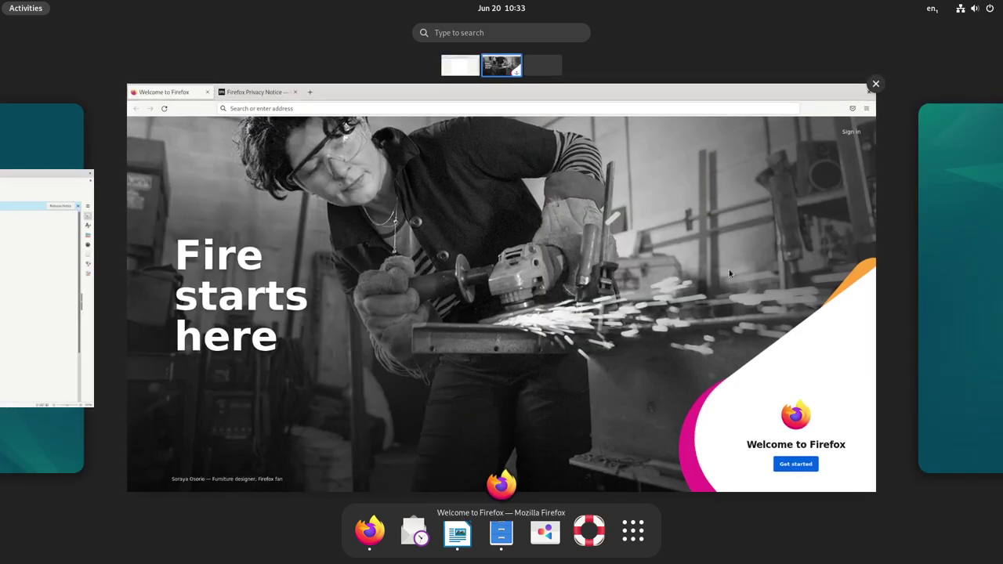
{"action": "left_click", "coordinate": [730, 274]}
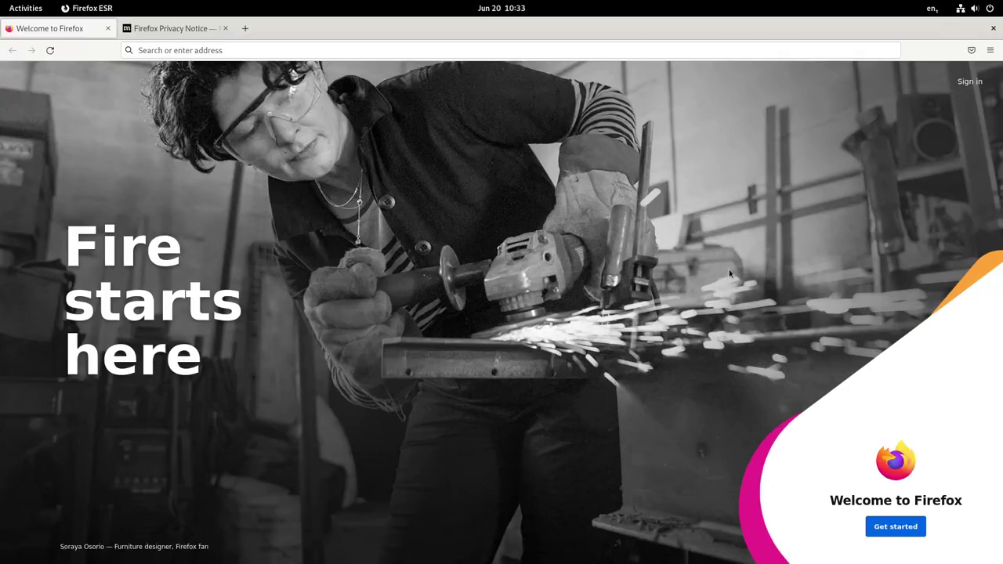
{"action": "key", "text": "super"}
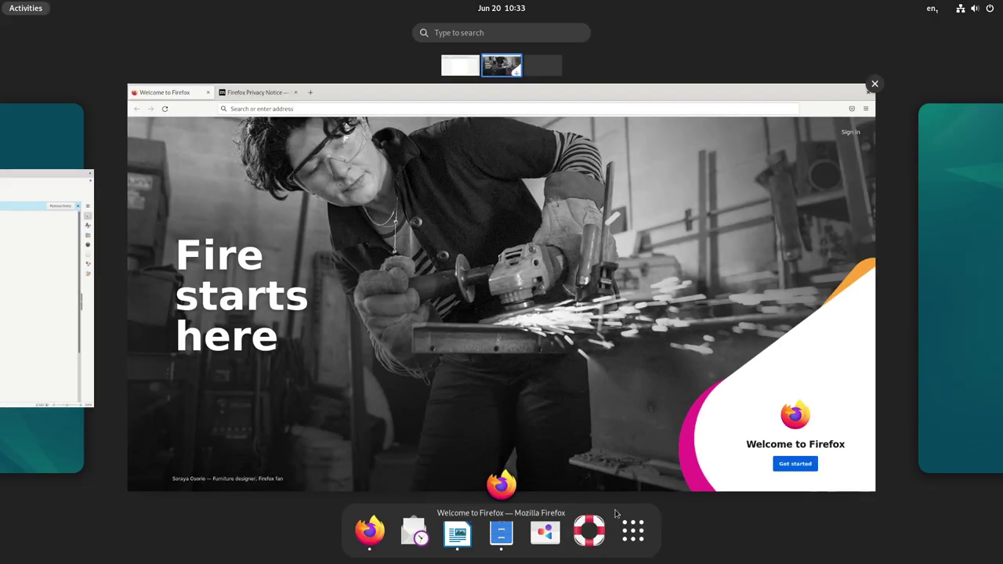
{"action": "left_click", "coordinate": [631, 533]}
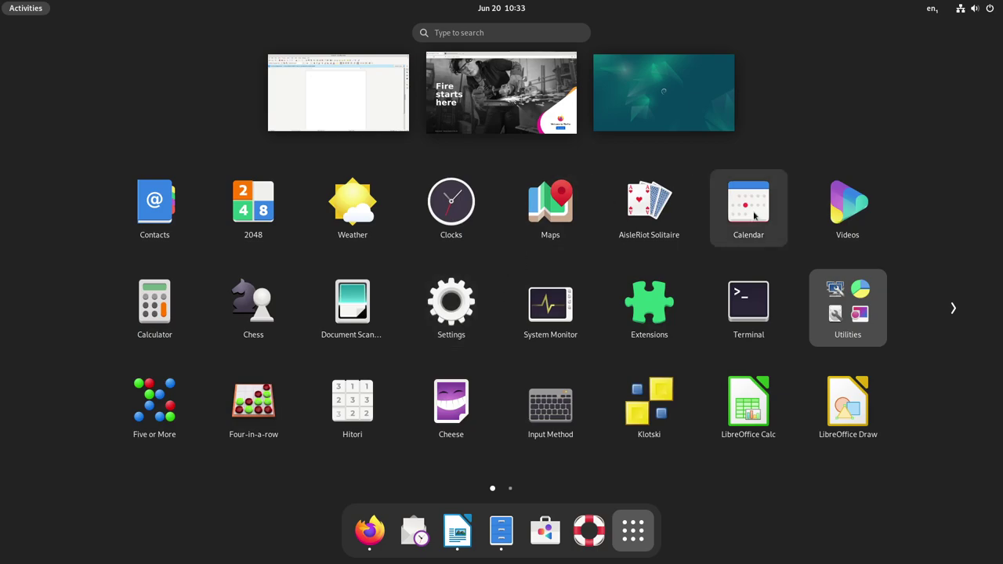
Launch Calendar, then switch to the first workspace holding Files and Writer
{"action": "key", "text": "super"}
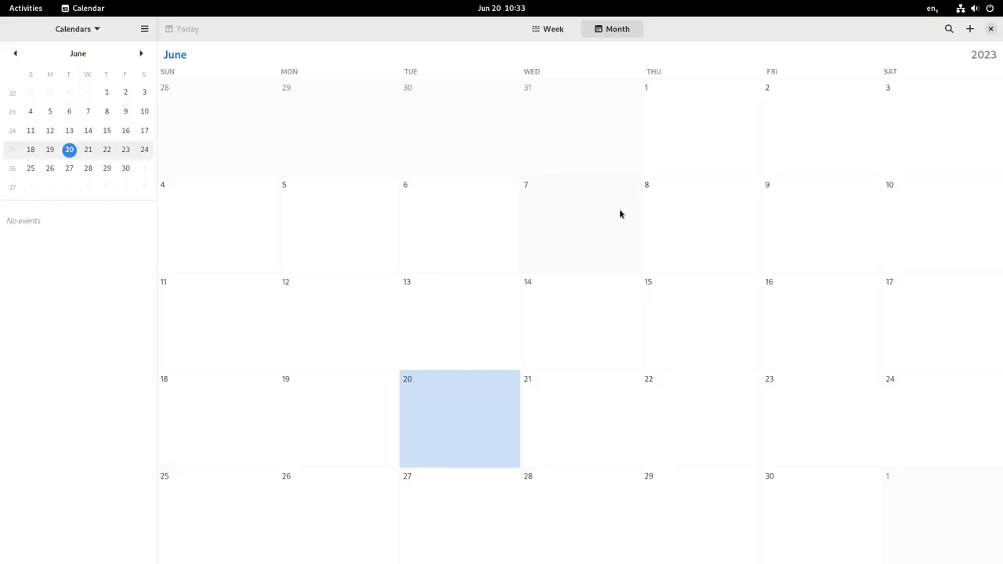
{"action": "key", "text": "super"}
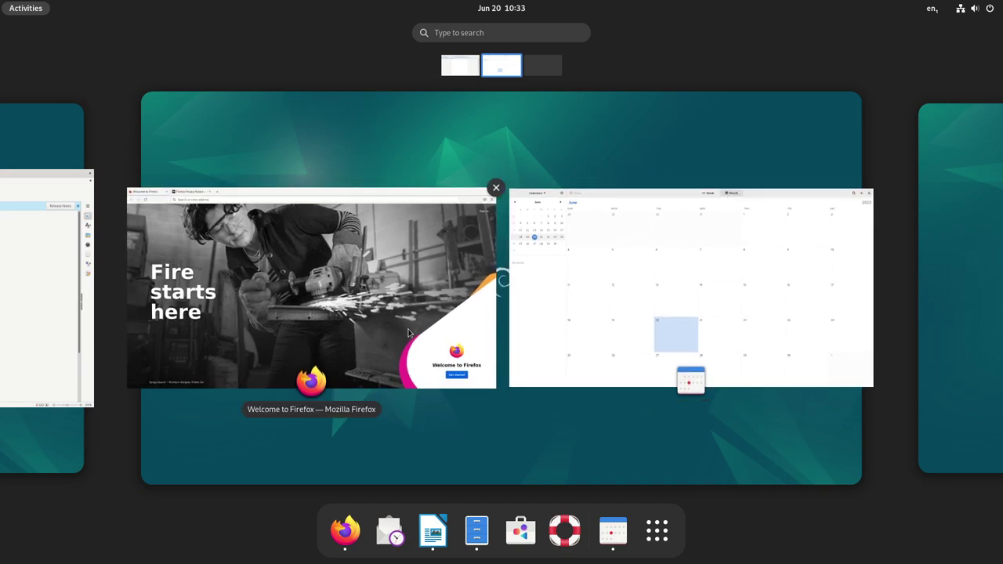
{"action": "left_click", "coordinate": [305, 330]}
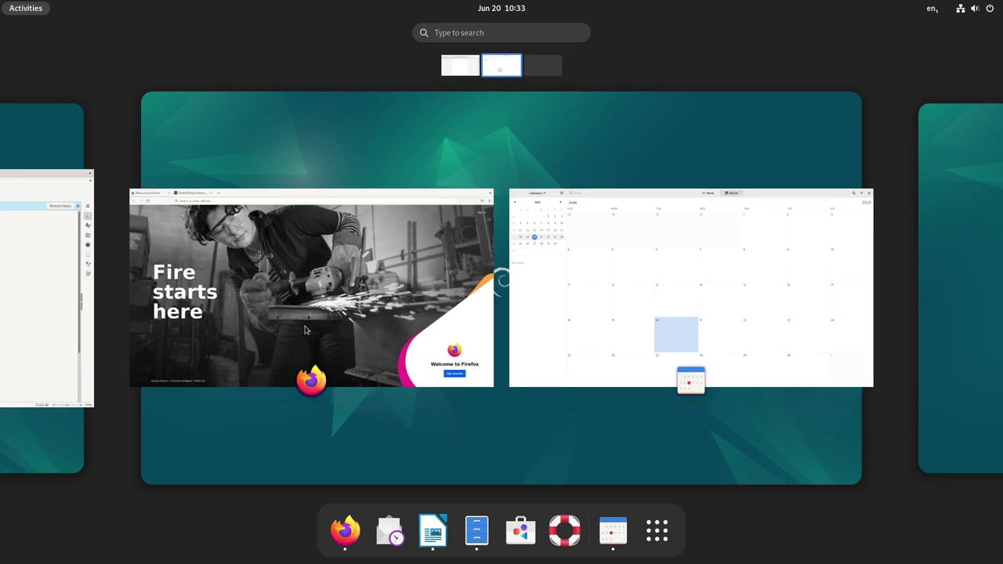
{"action": "left_click", "coordinate": [16, 142]}
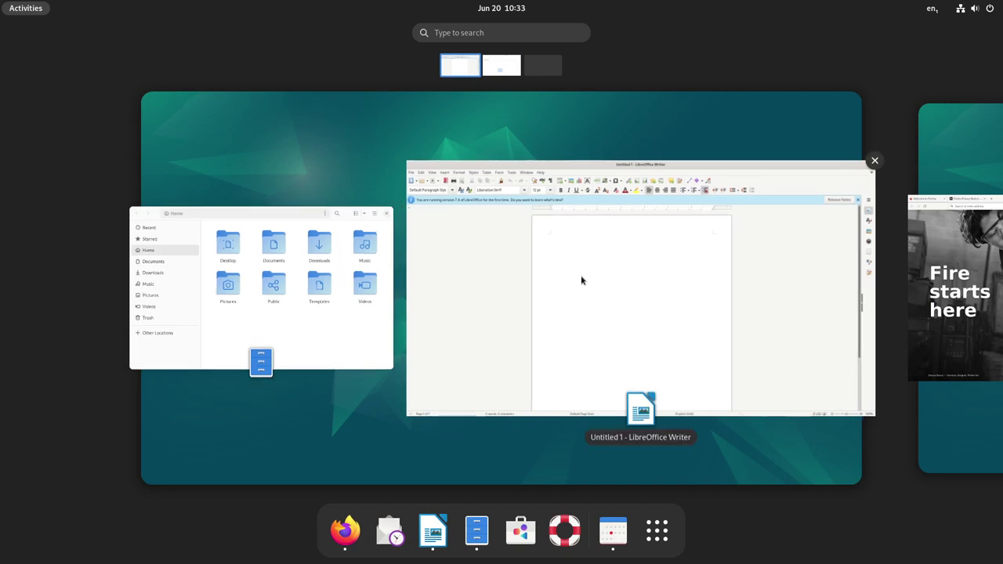
Start Contacts and quit its setup, return to Calendar, then reopen the application grid
{"action": "left_click", "coordinate": [664, 534]}
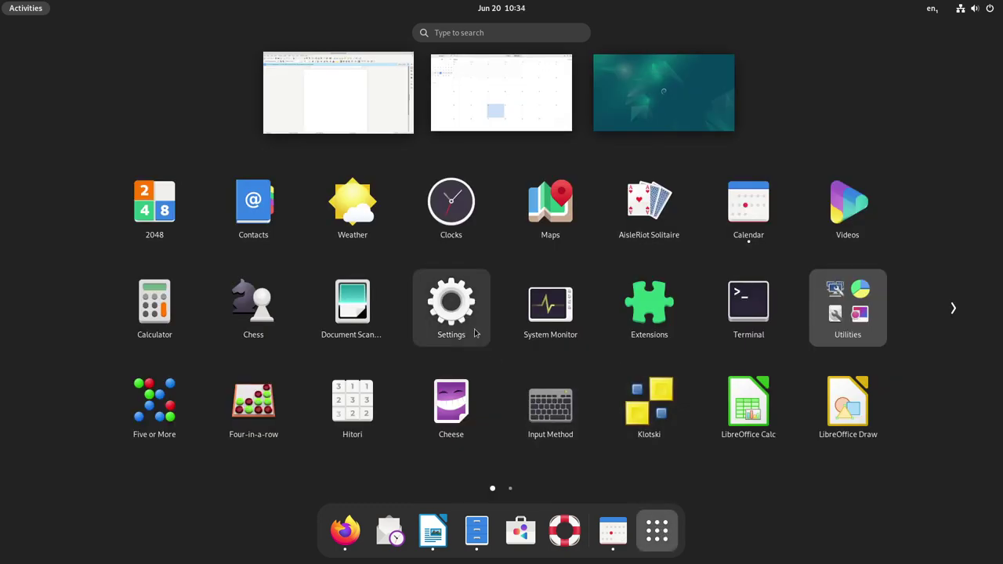
{"action": "left_click", "coordinate": [251, 214]}
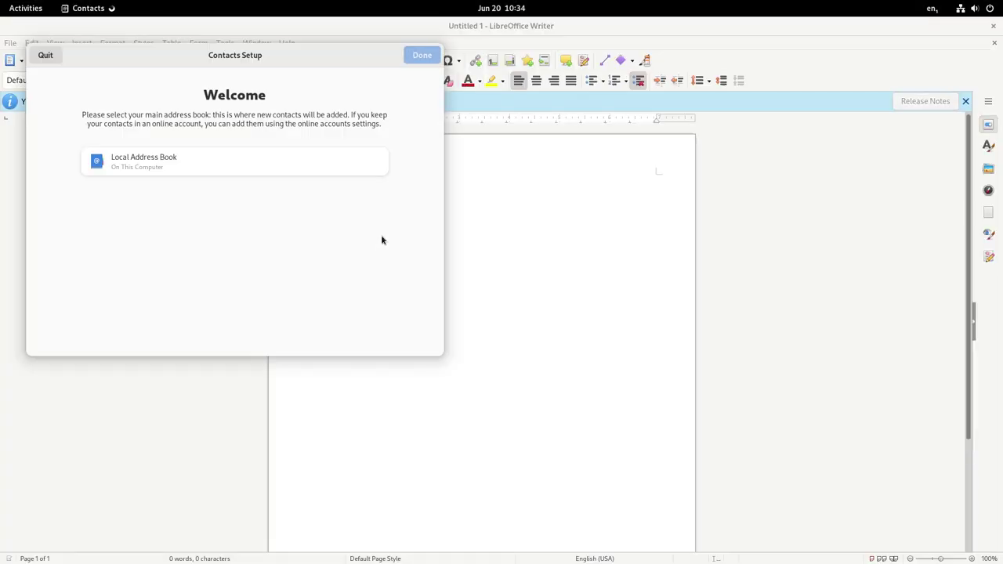
{"action": "left_click", "coordinate": [39, 58]}
{"action": "key", "text": "alt+Tab"}
{"action": "key", "text": "alt+Tab"}
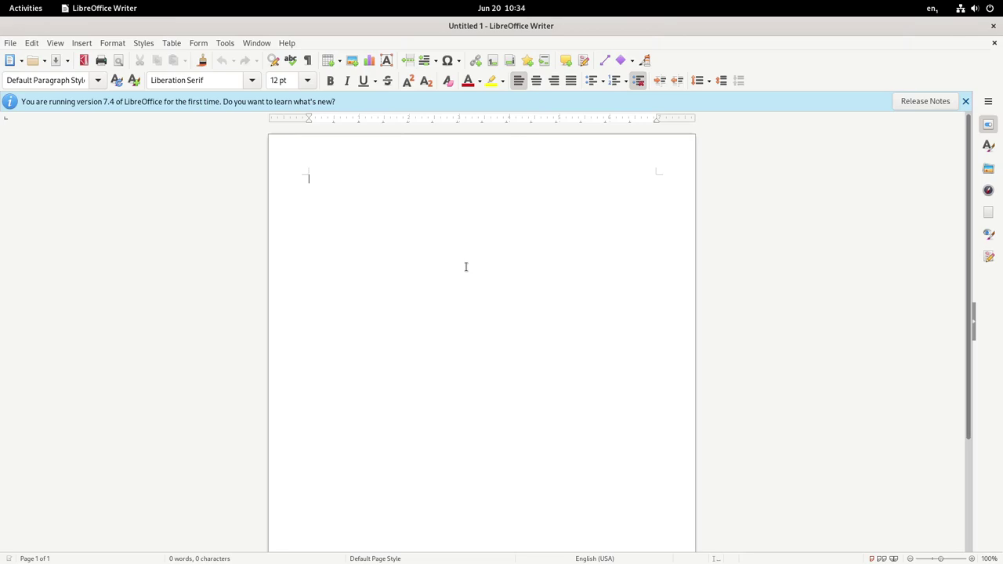
{"action": "key", "text": "super"}
{"action": "key", "text": "super"}
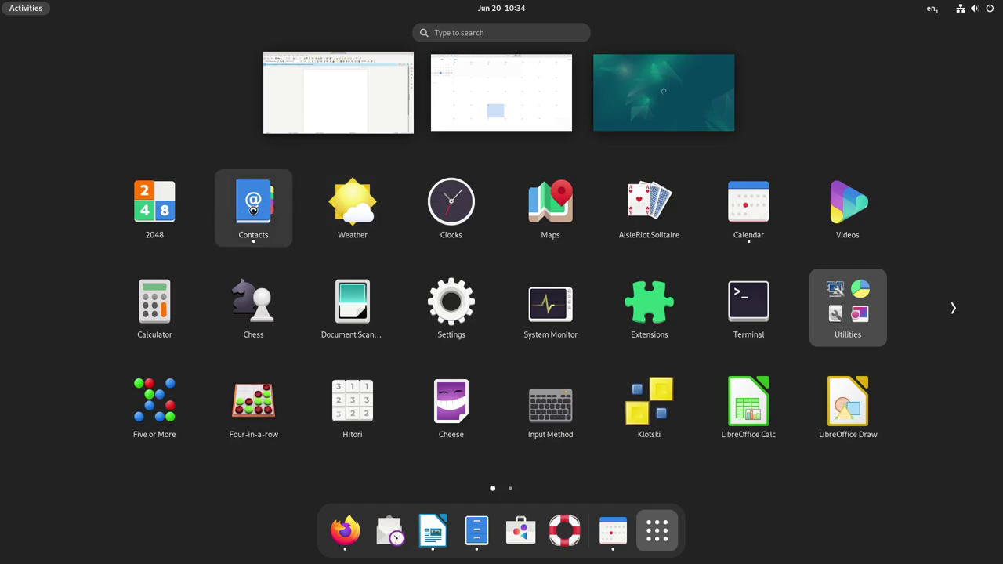
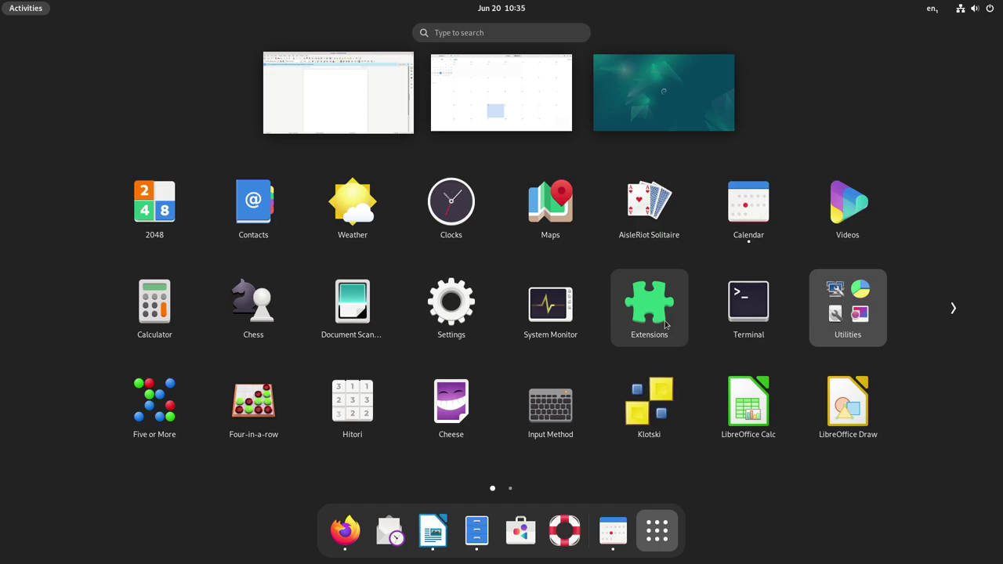
Launch Terminal from the app grid, then reopen the Show Applications grid
{"action": "left_click", "coordinate": [748, 308]}
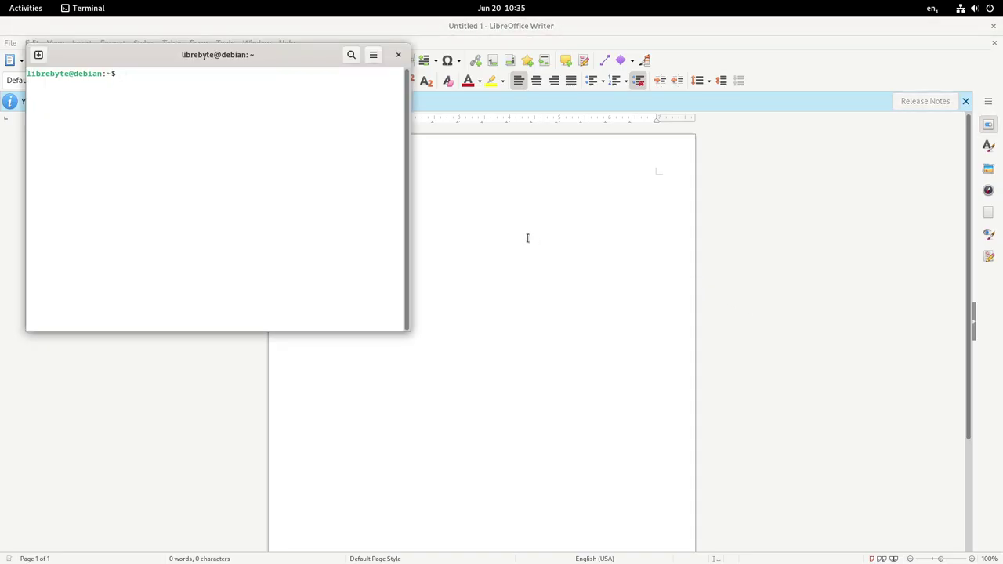
{"action": "key", "text": "super"}
{"action": "left_click", "coordinate": [676, 529]}
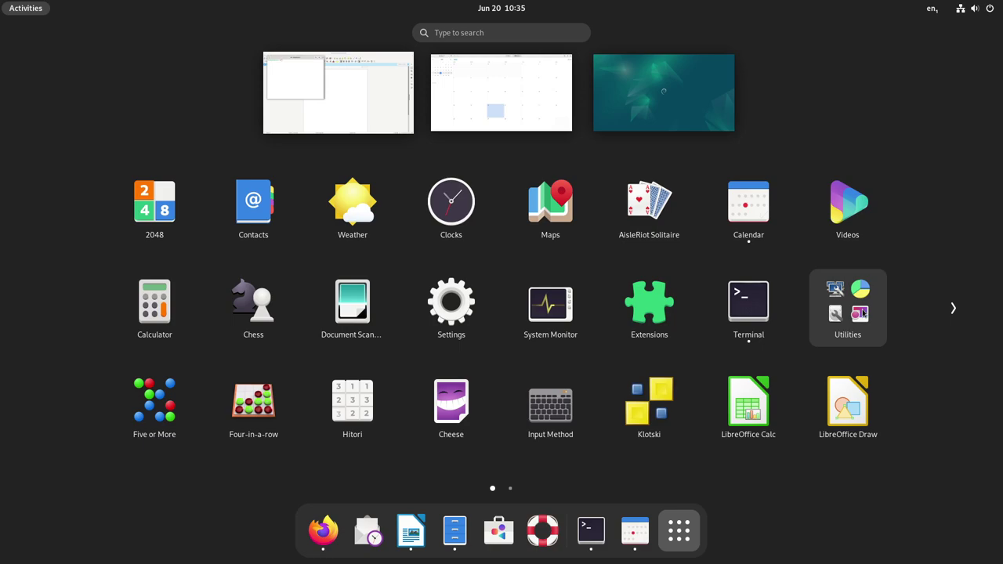
Page through both pages of the Utilities folder, close it, and advance to applications page 2
{"action": "left_click", "coordinate": [862, 313]}
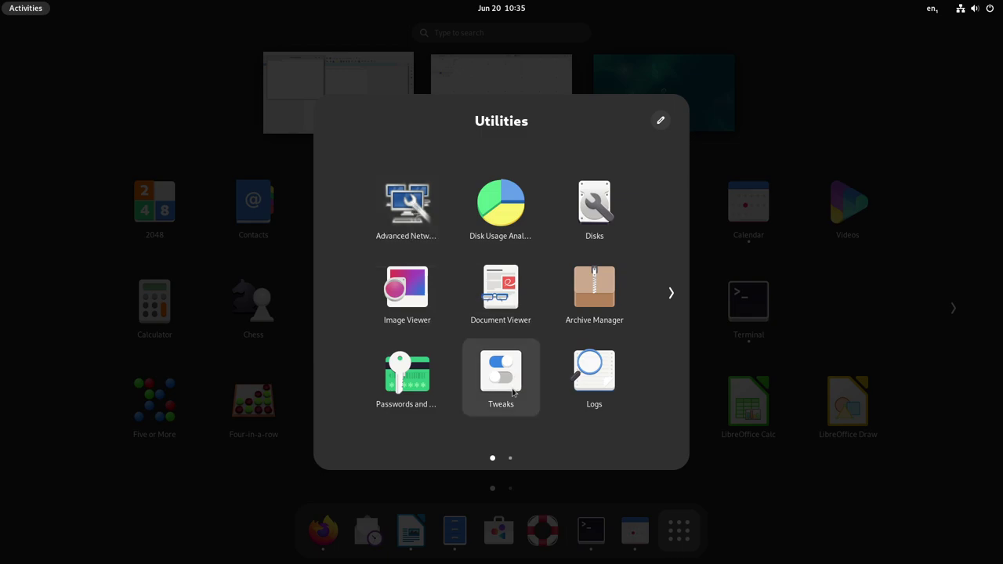
{"action": "left_click", "coordinate": [672, 295]}
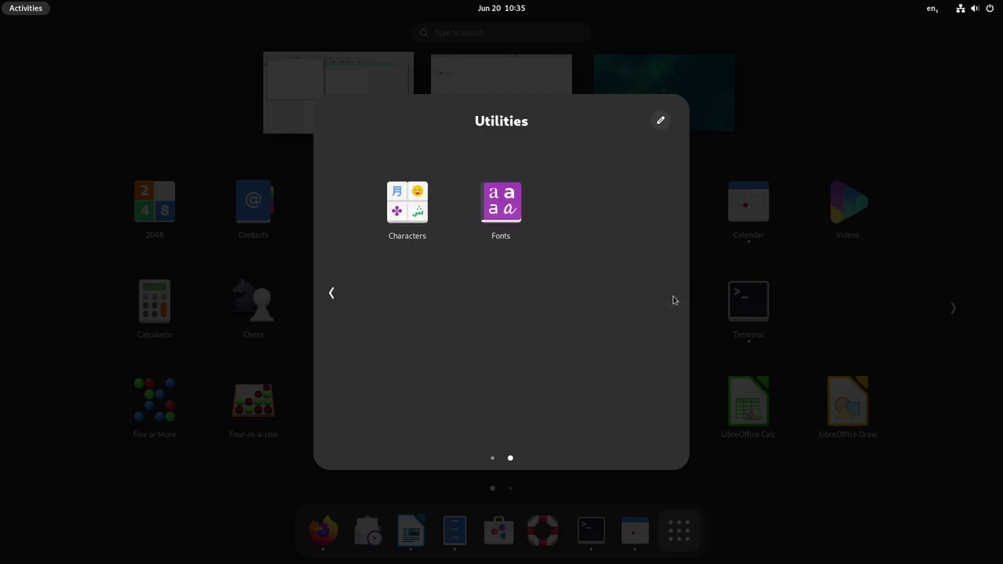
{"action": "left_click", "coordinate": [331, 294]}
{"action": "left_click", "coordinate": [754, 145]}
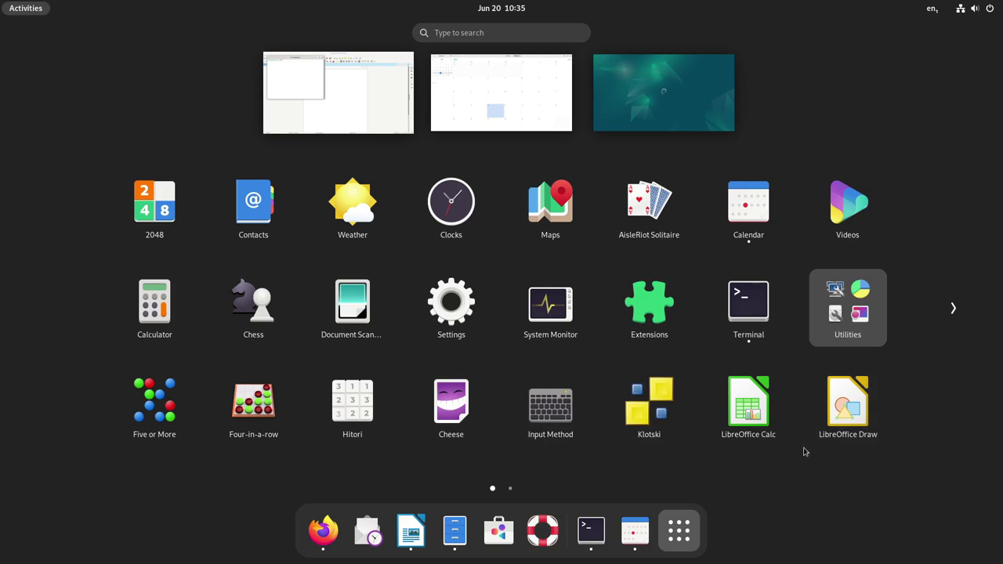
{"action": "left_click", "coordinate": [953, 308]}
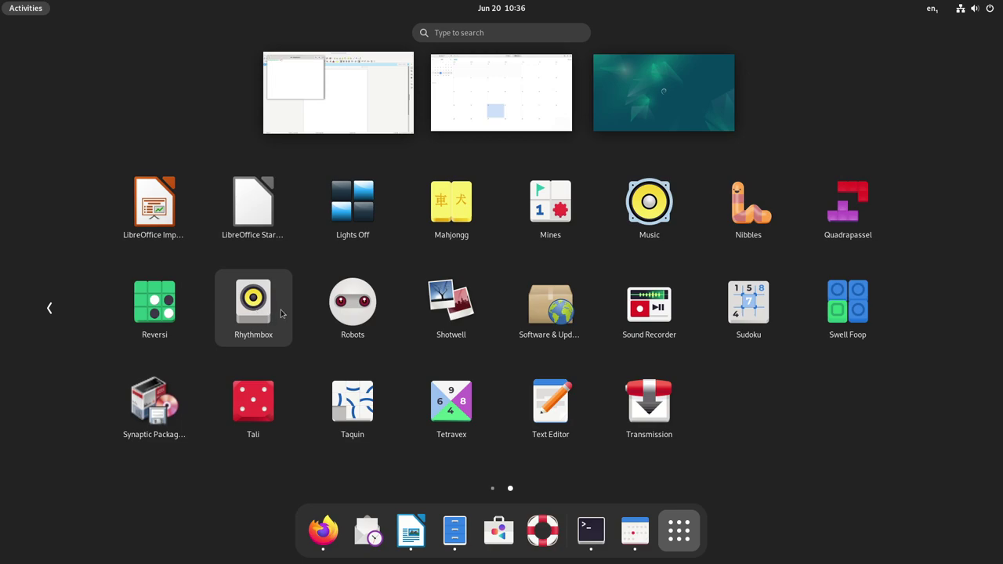
Launch and close the Robots game, then return to the first applications page
{"action": "left_click", "coordinate": [360, 315]}
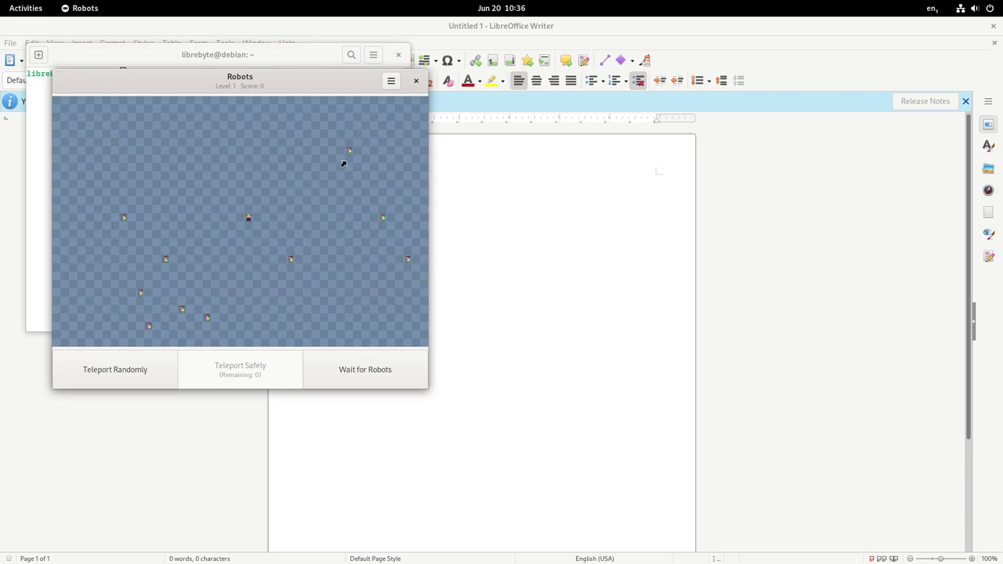
{"action": "left_click", "coordinate": [416, 81]}
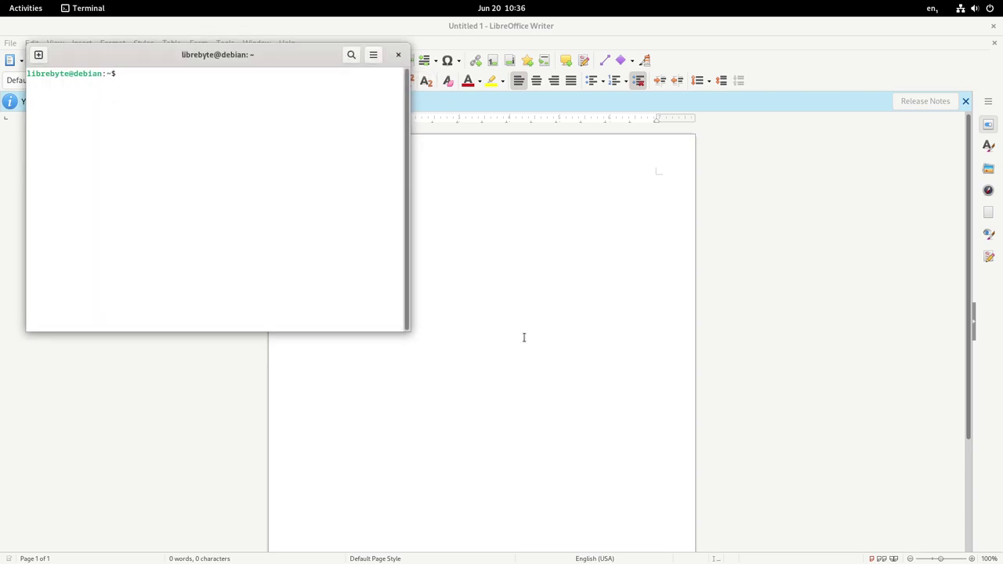
{"action": "key", "text": "super"}
{"action": "left_click", "coordinate": [688, 523]}
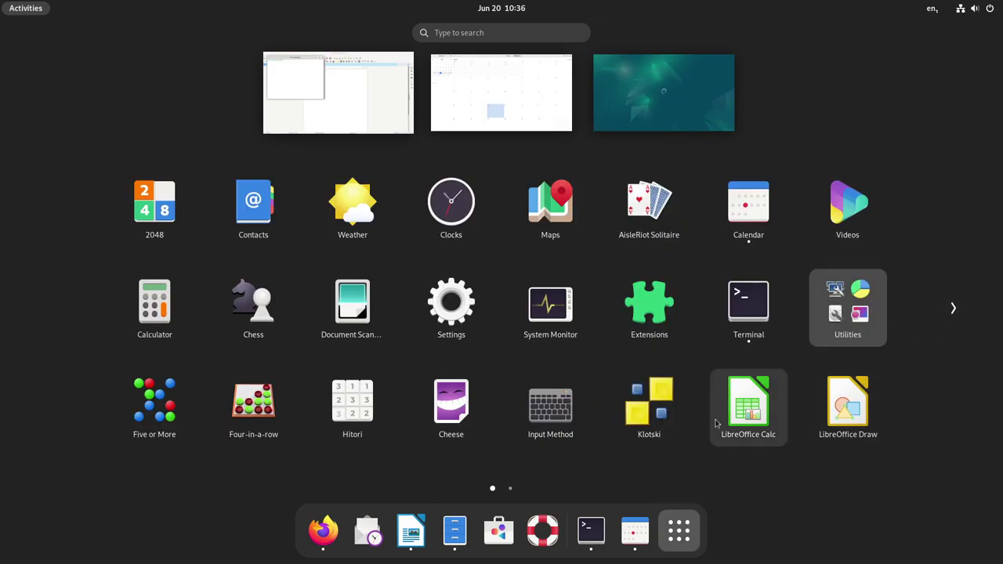
View the second applications page, then switch to the overview of open windows
{"action": "left_click", "coordinate": [954, 311]}
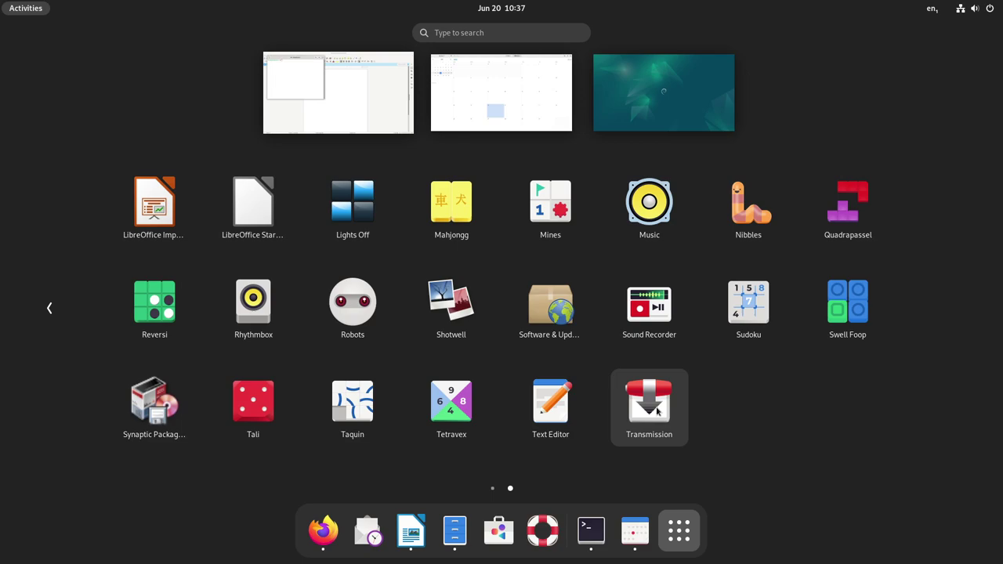
{"action": "key", "text": "Escape"}
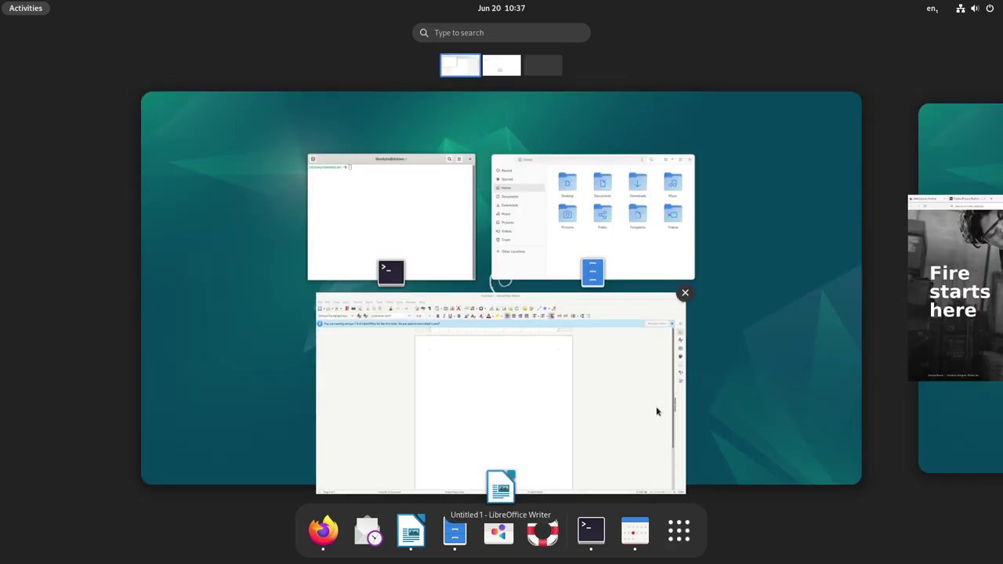
Bring the Files home window forward, then close Files, Terminal and LibreOffice Writer
{"action": "left_click", "coordinate": [576, 162]}
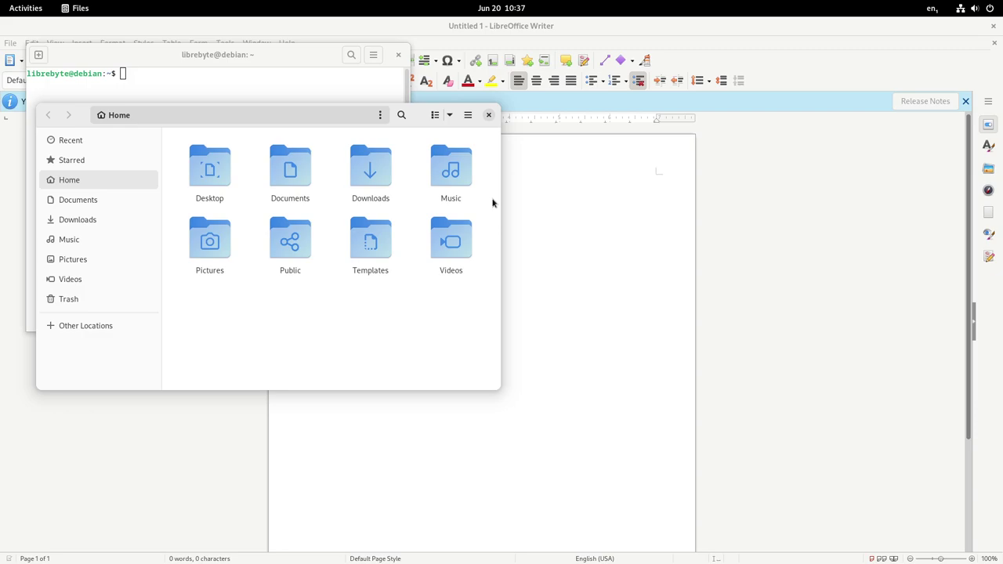
{"action": "left_click", "coordinate": [488, 115]}
{"action": "left_click", "coordinate": [398, 54]}
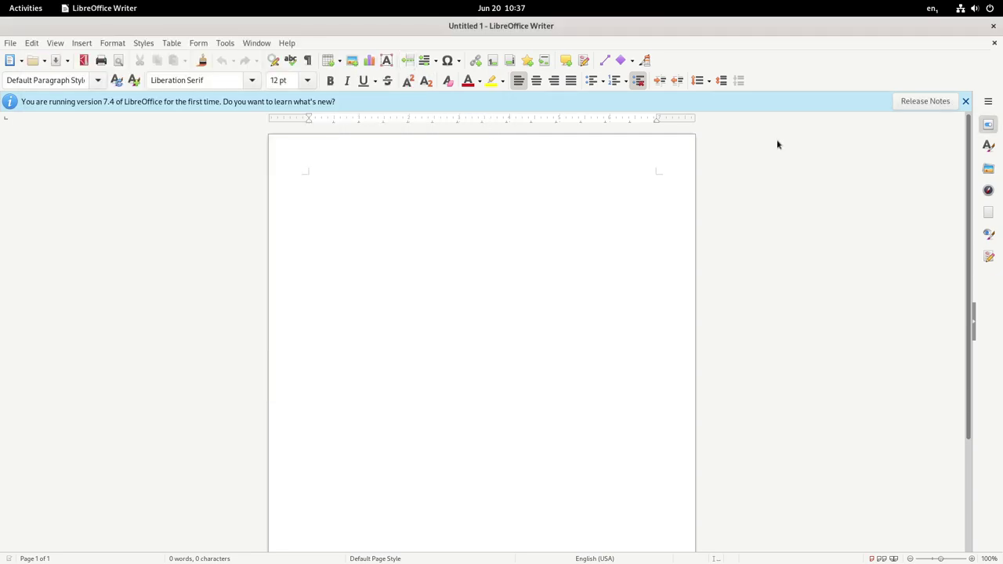
{"action": "left_click", "coordinate": [993, 26]}
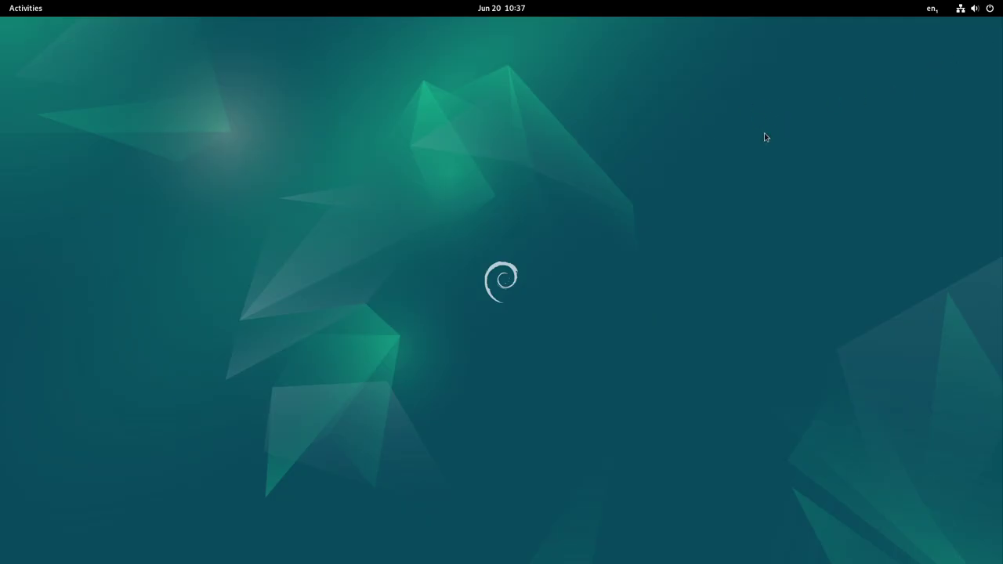
Switch to the remaining Firefox window with Alt+Tab and close it
{"action": "key", "text": "alt+Tab"}
{"action": "key", "text": "alt+Tab"}
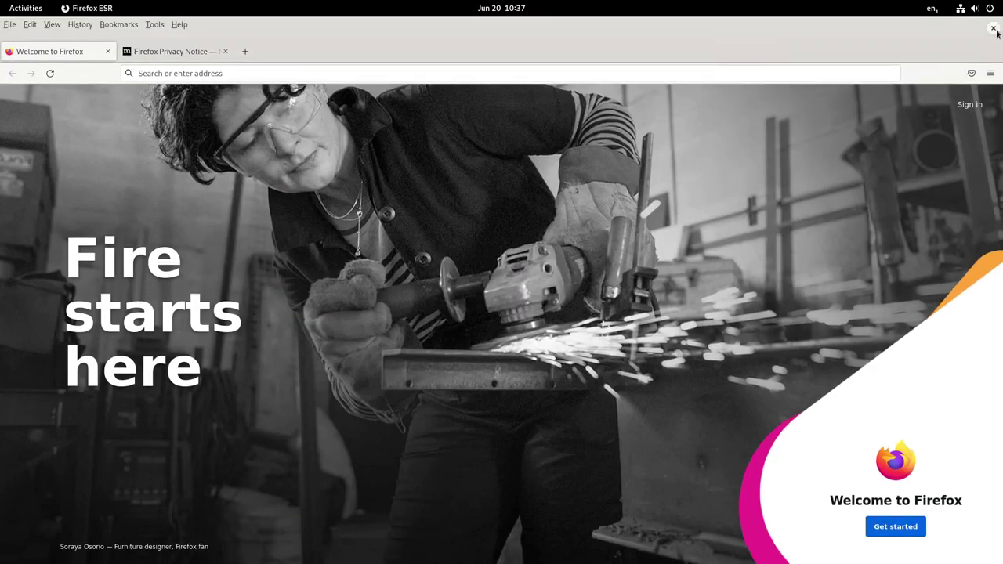
{"action": "key", "text": "alt+Tab"}
{"action": "key", "text": "alt+Tab"}
{"action": "key", "text": "alt+Tab"}
{"action": "key", "text": "alt+Tab"}
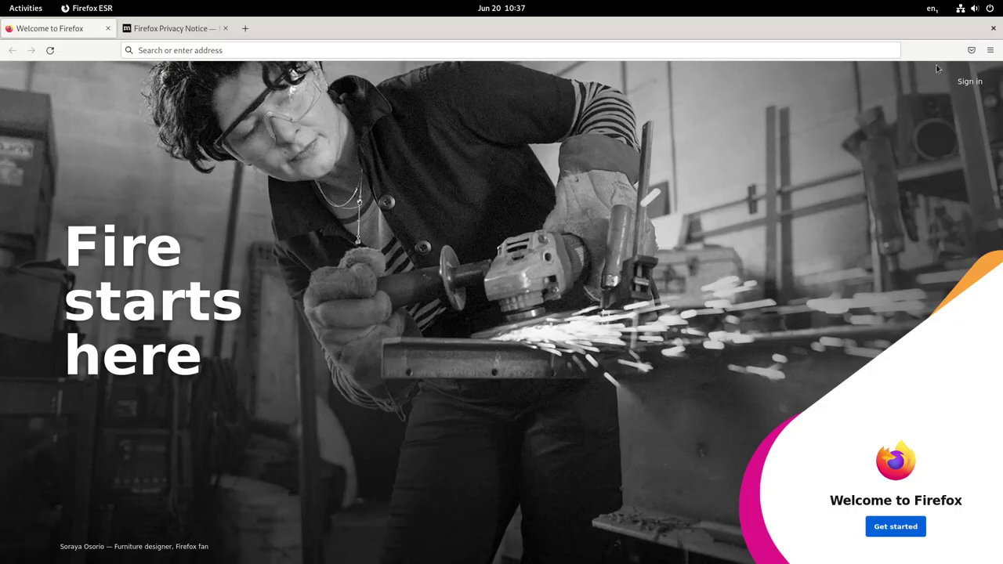
{"action": "left_click", "coordinate": [993, 28]}
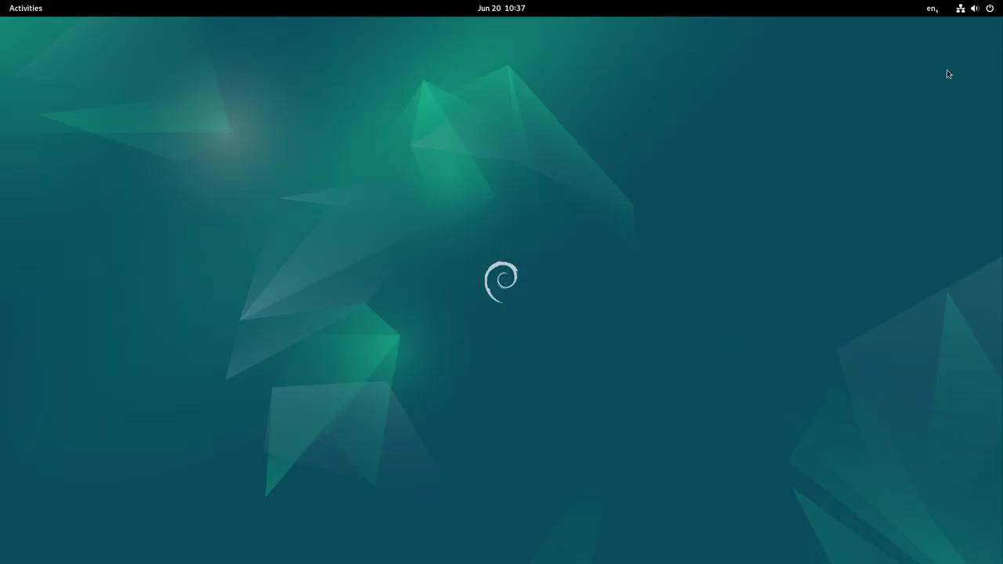
Choose Power Off… from the top-right system menu and confirm the shutdown
{"action": "left_click", "coordinate": [990, 10]}
{"action": "left_click", "coordinate": [979, 40]}
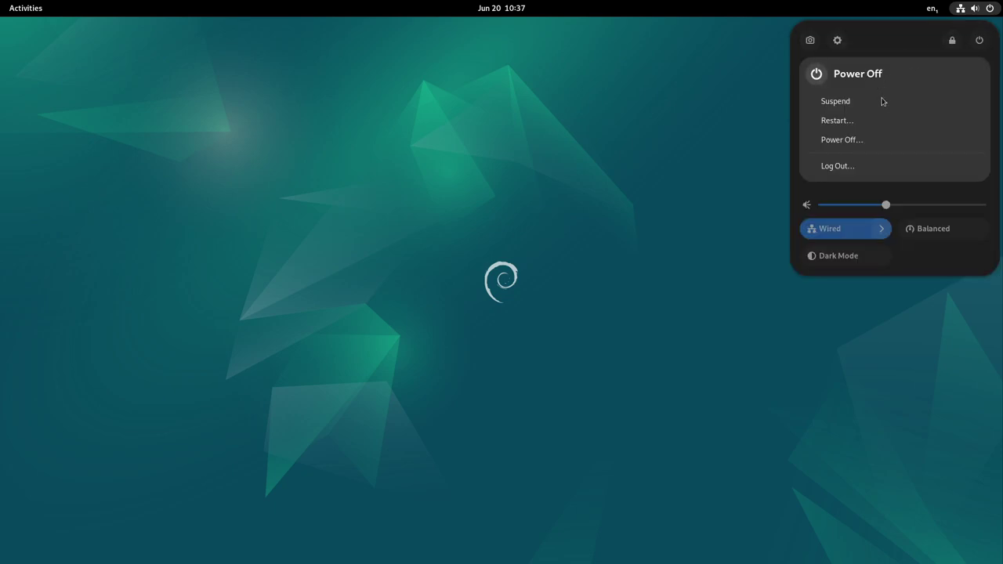
{"action": "left_click", "coordinate": [857, 139]}
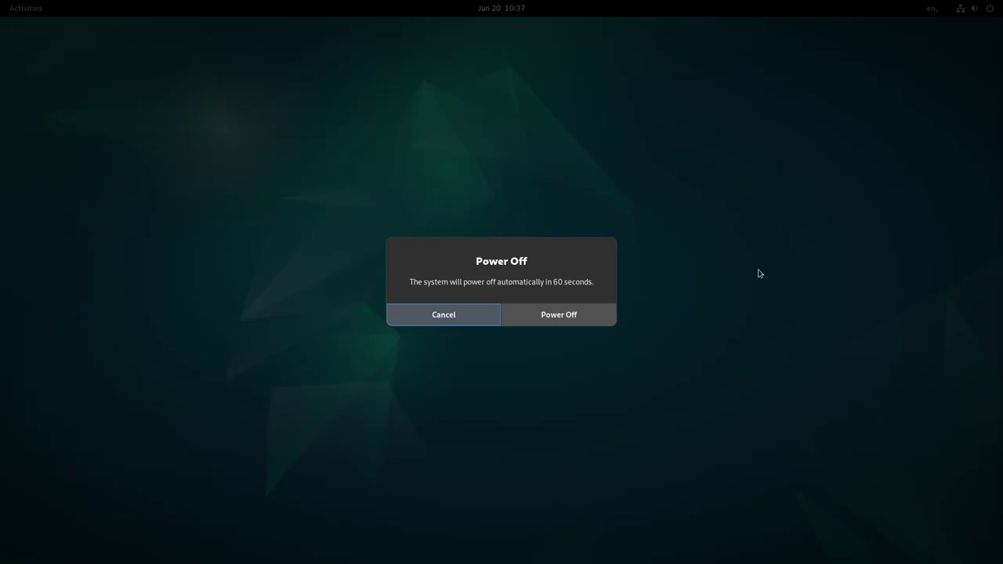
{"action": "left_click", "coordinate": [588, 320]}
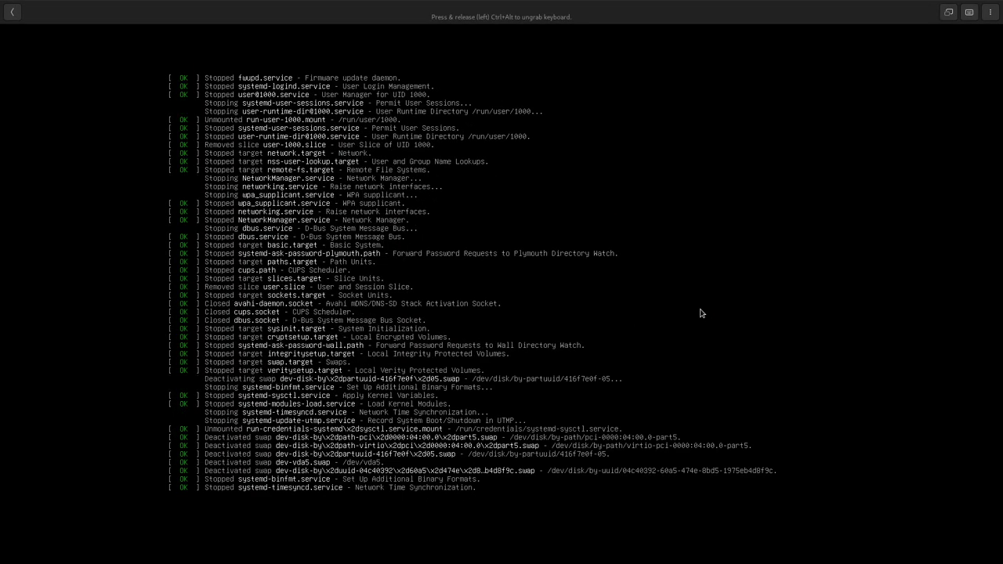